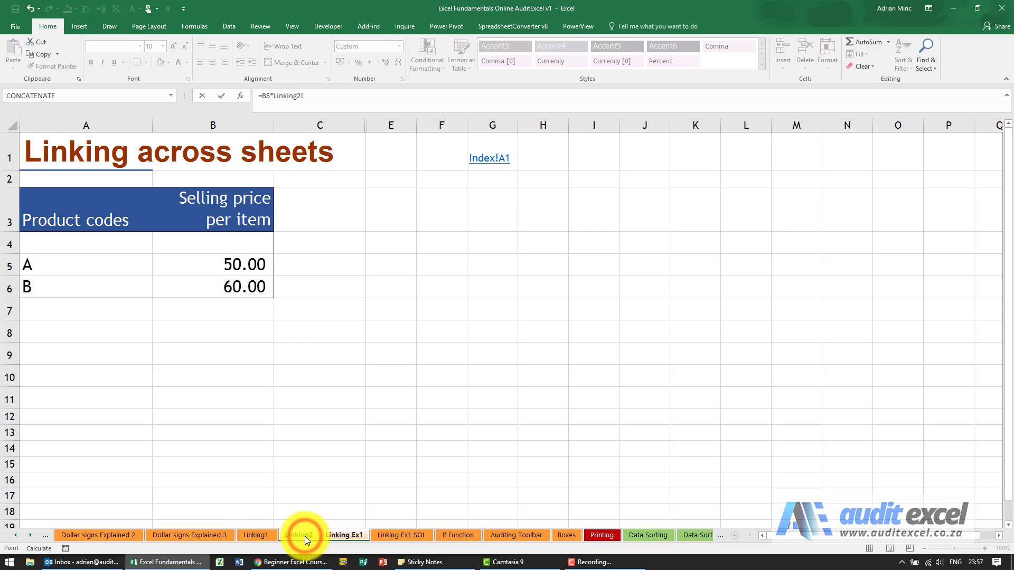
# Complete the Exercise 1 sales price formulas =B5*Linking2!B5 in C5 and =B6*Linking2!B6 in C6
pyautogui.click(224, 270)
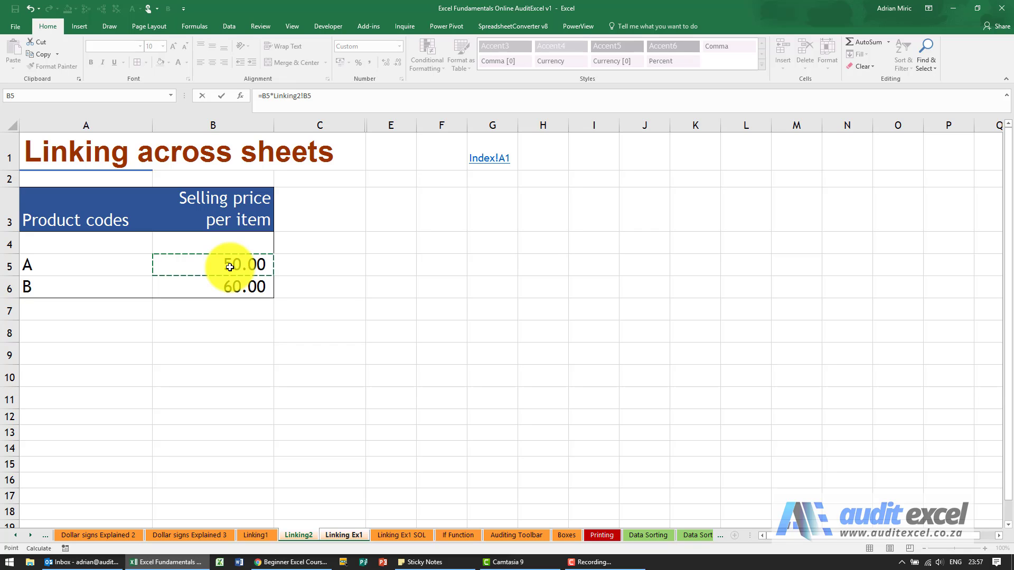
pyautogui.press('Return')
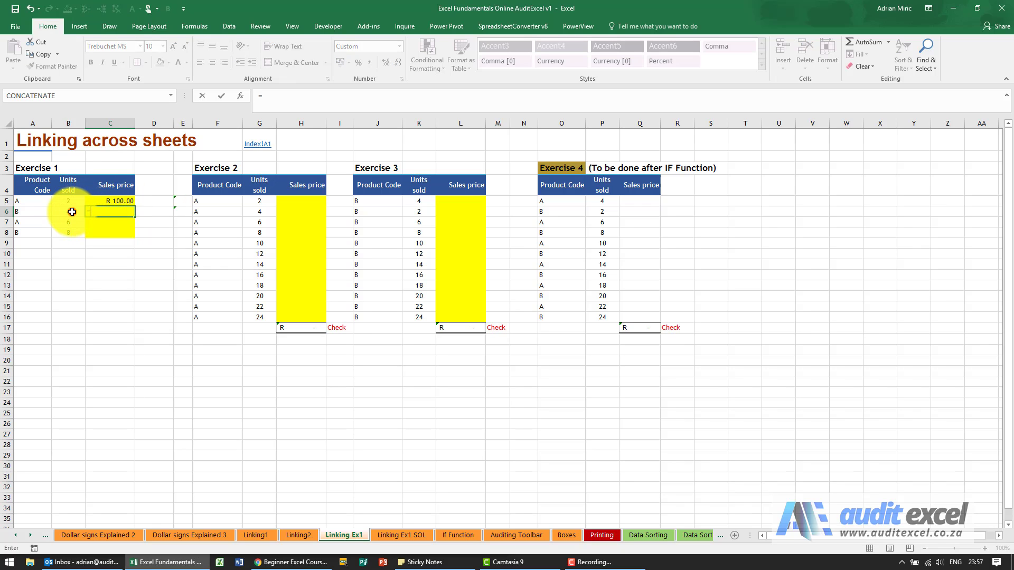
pyautogui.click(71, 209)
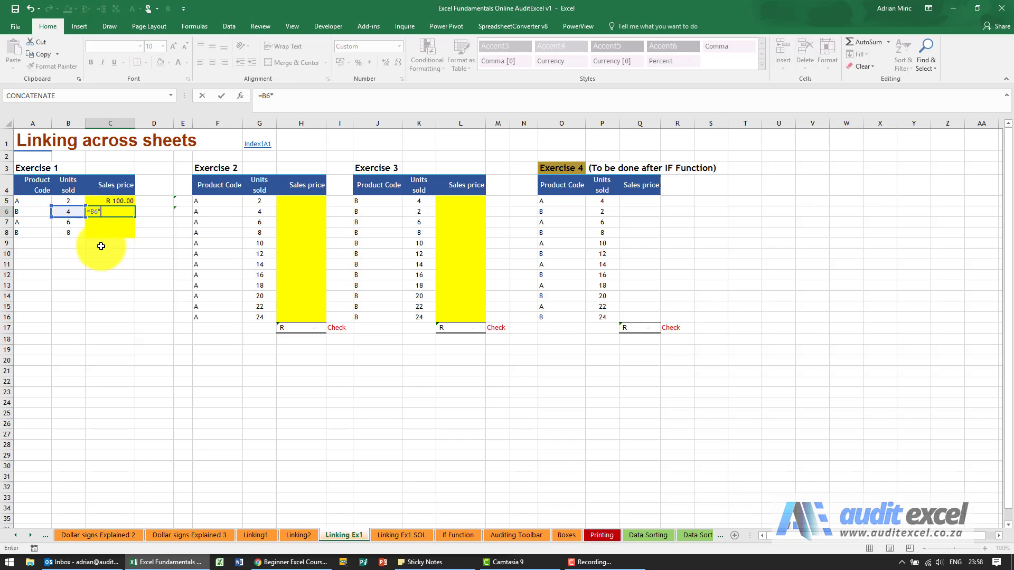
pyautogui.click(286, 537)
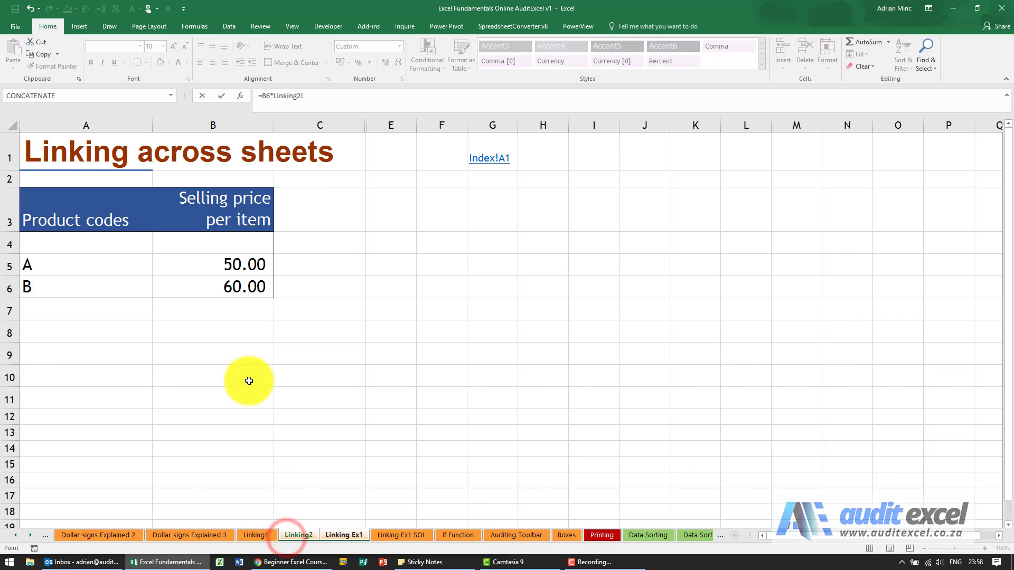
pyautogui.click(239, 289)
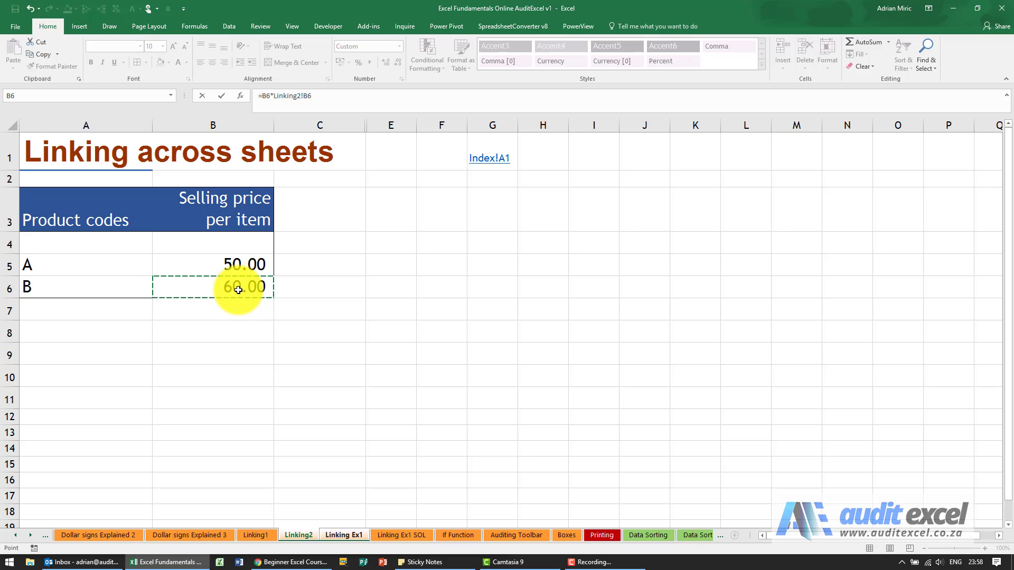
pyautogui.press('Return')
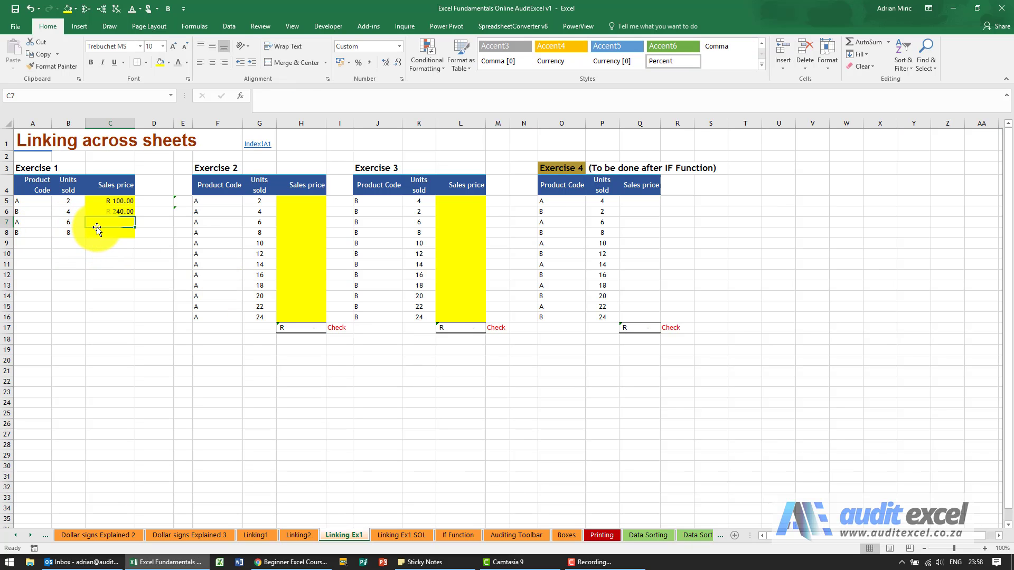
# Enter =B7*Linking2!B5 in C7 to calculate the sales price of the second product A row in Exercise 1
pyautogui.write('=')
pyautogui.click(65, 224)
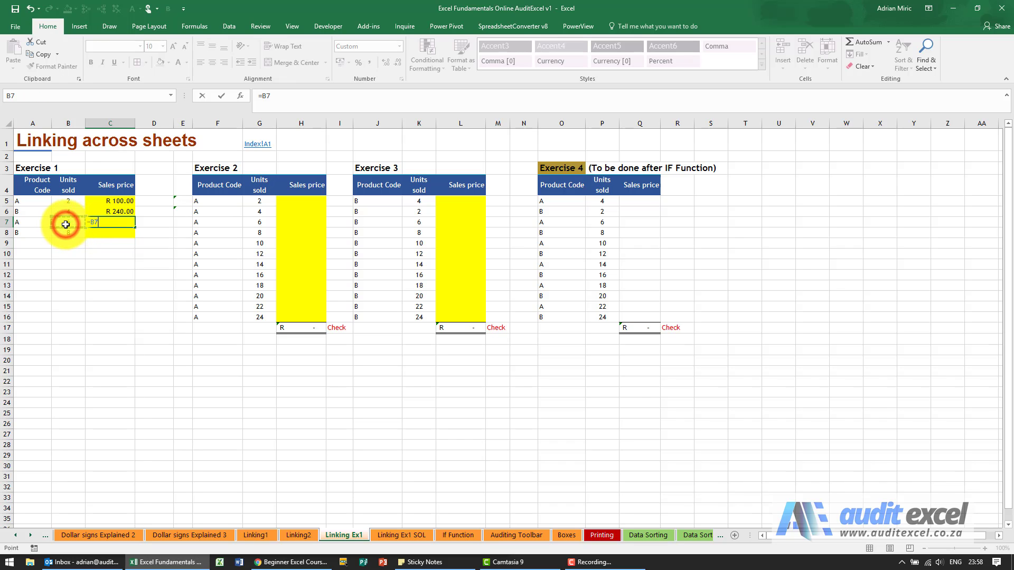
pyautogui.write('*')
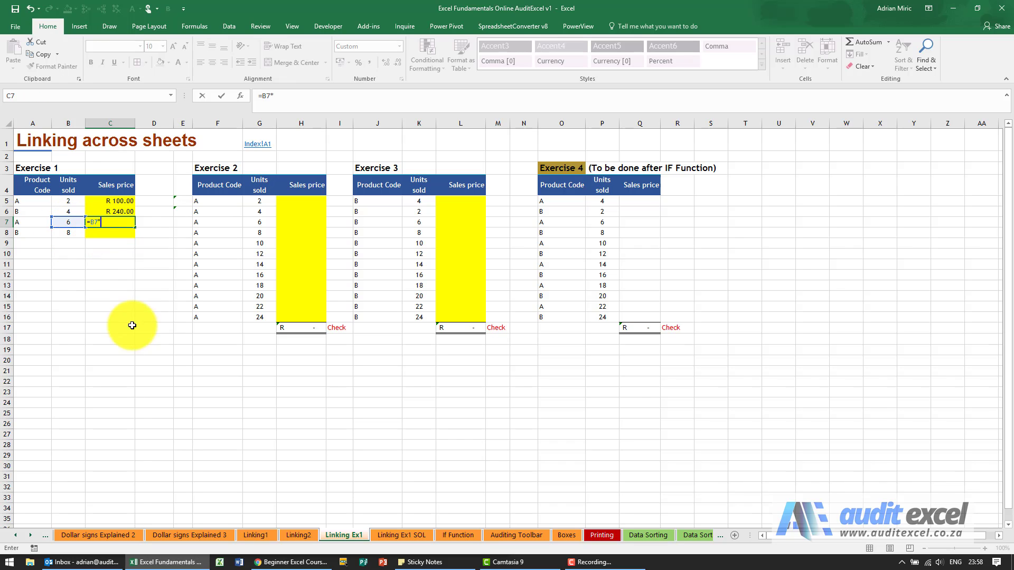
pyautogui.click(291, 535)
pyautogui.click(217, 265)
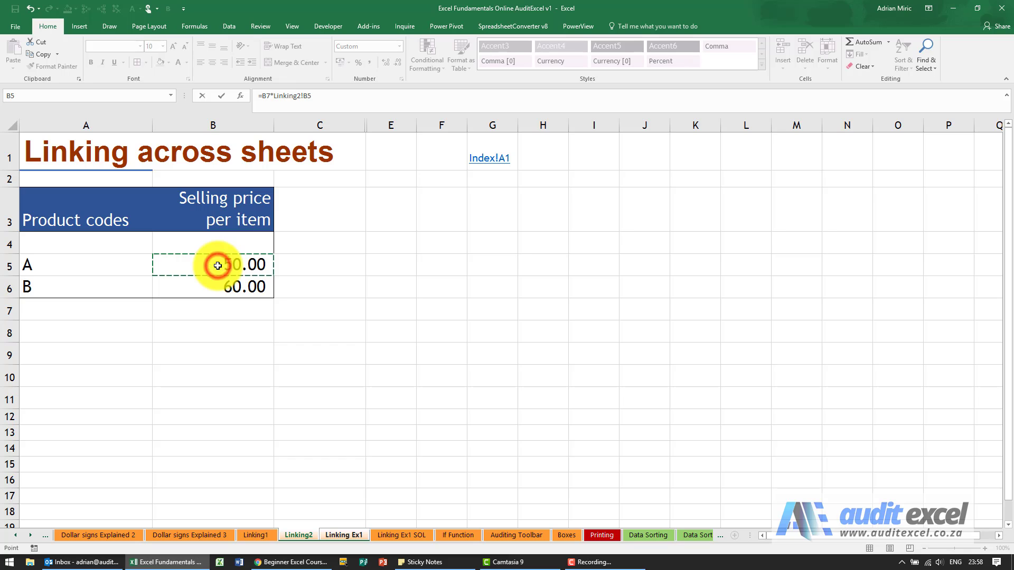
pyautogui.press('Return')
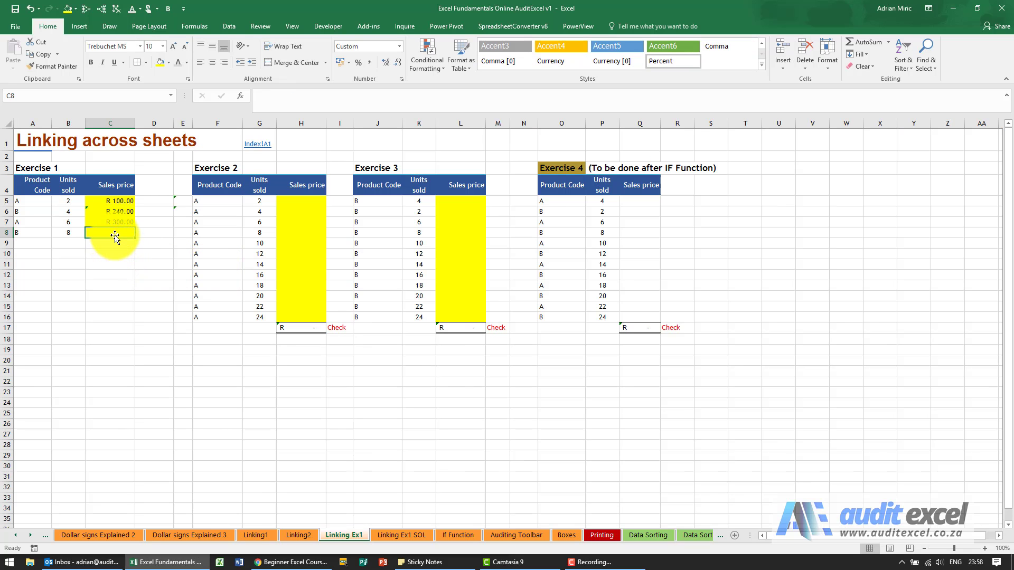
# Enter =B8*Linking2!B6 in C8 to calculate the sales price of the last product B row in Exercise 1
pyautogui.write('=')
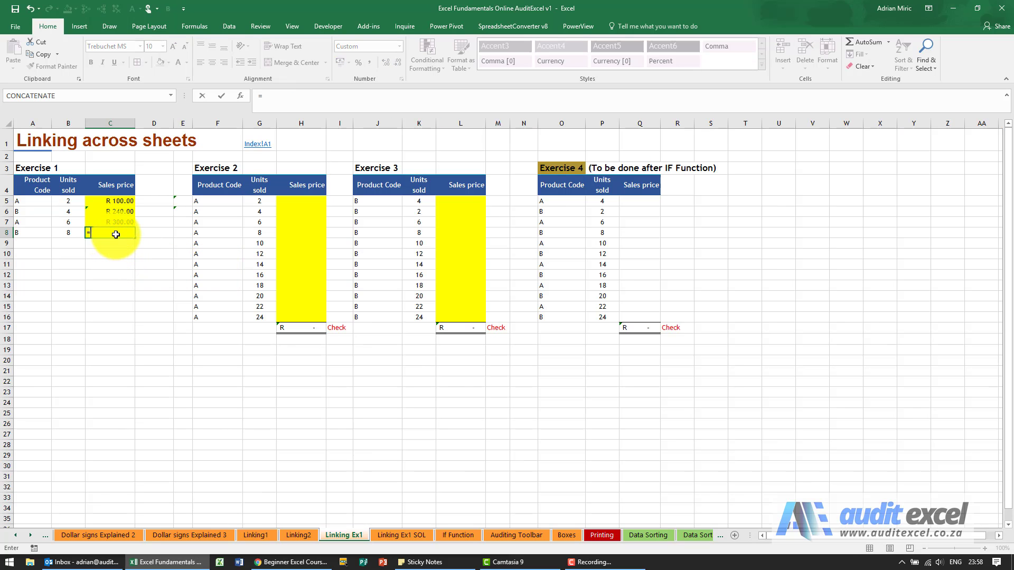
pyautogui.click(69, 233)
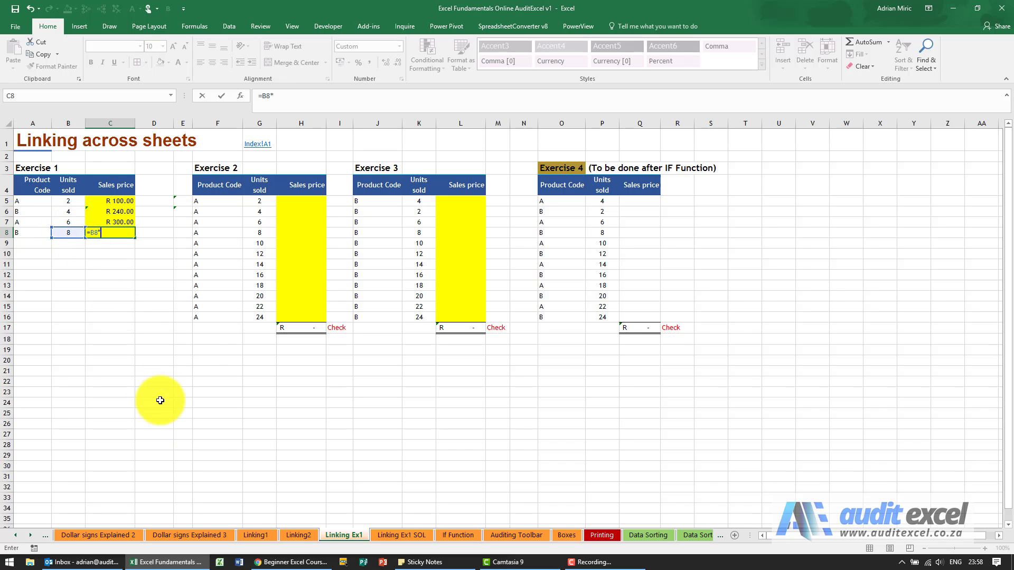
pyautogui.write('*')
pyautogui.click(299, 534)
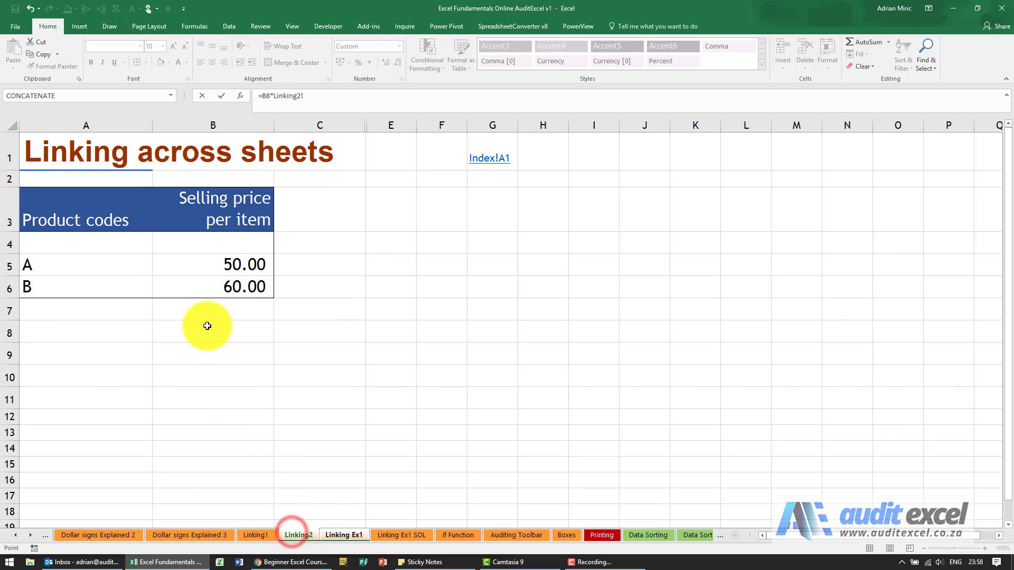
pyautogui.click(208, 287)
pyautogui.press('Return')
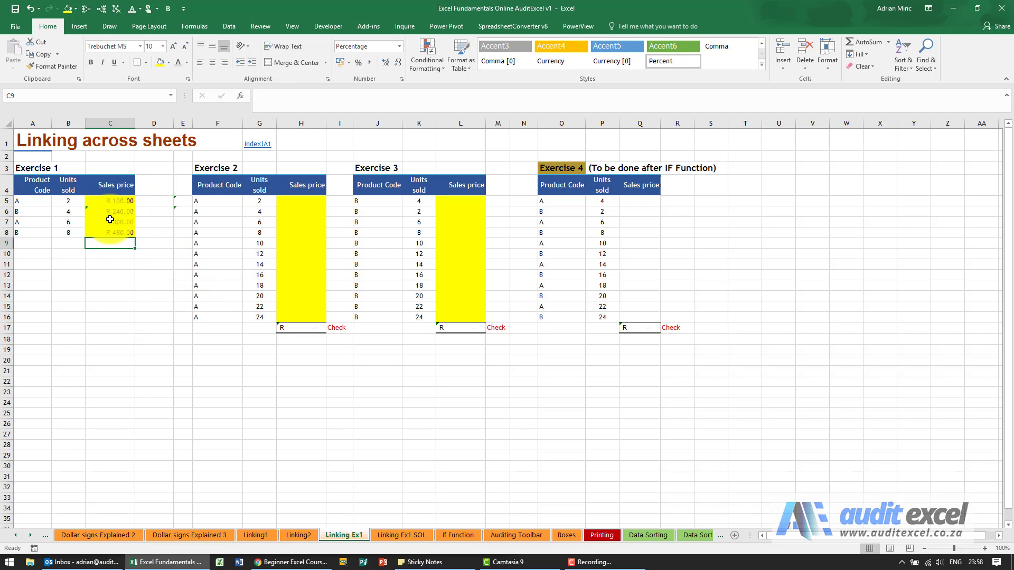
# Enter =G5*Linking2!B5 in H5 as the first sales price formula of Exercise 2
pyautogui.click(301, 202)
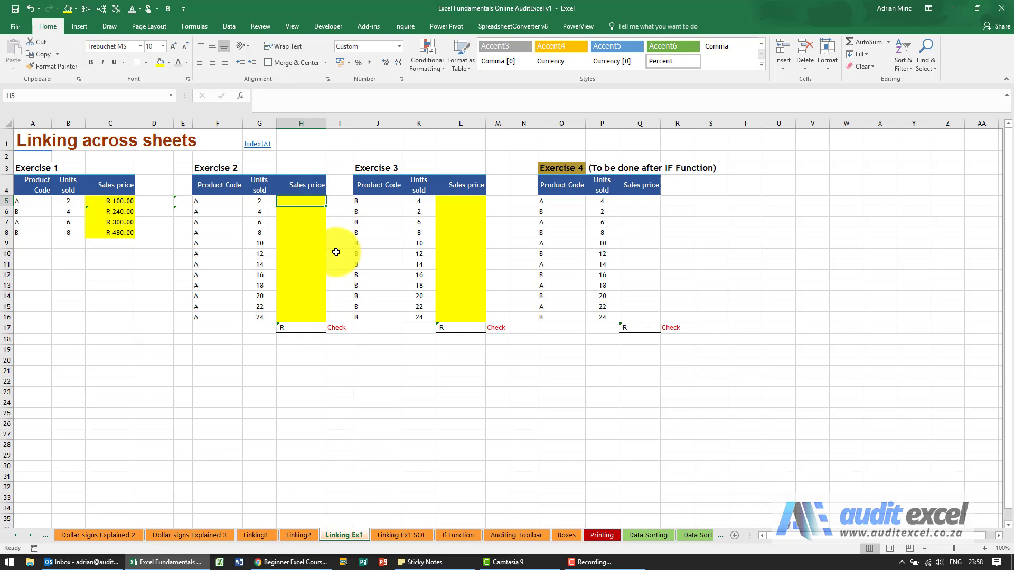
pyautogui.write('=G5')
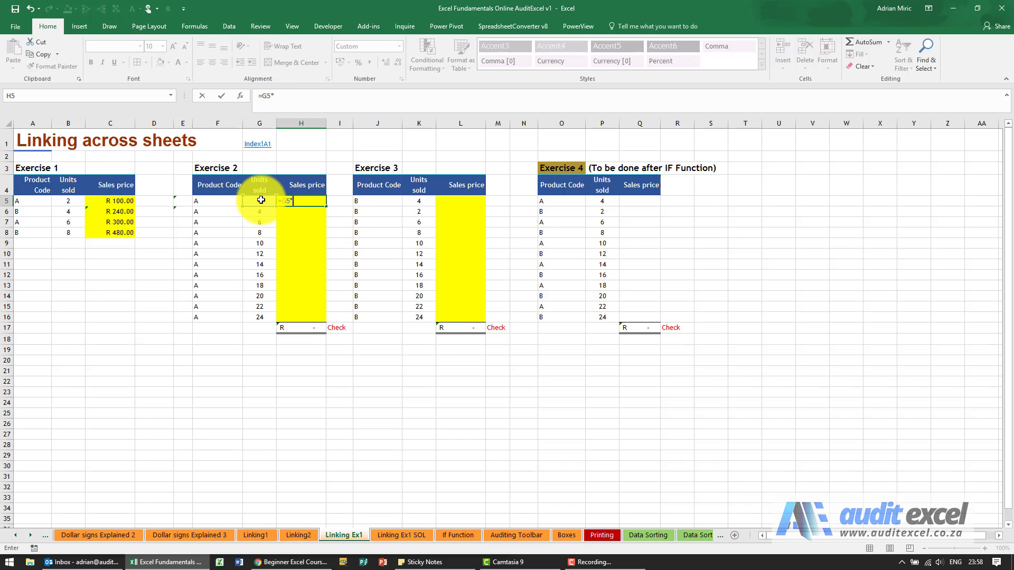
pyautogui.write('*')
pyautogui.click(300, 536)
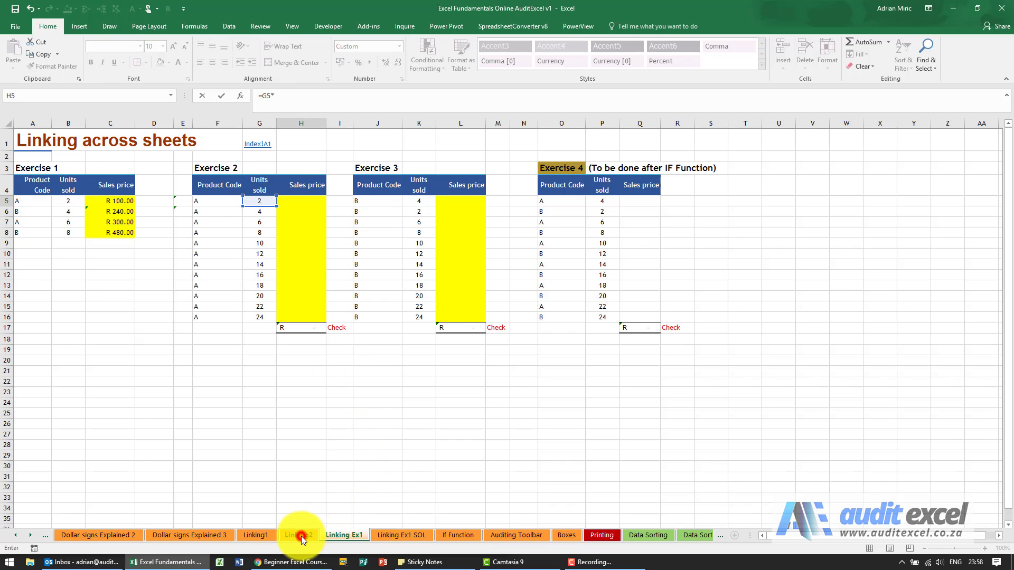
pyautogui.click(233, 260)
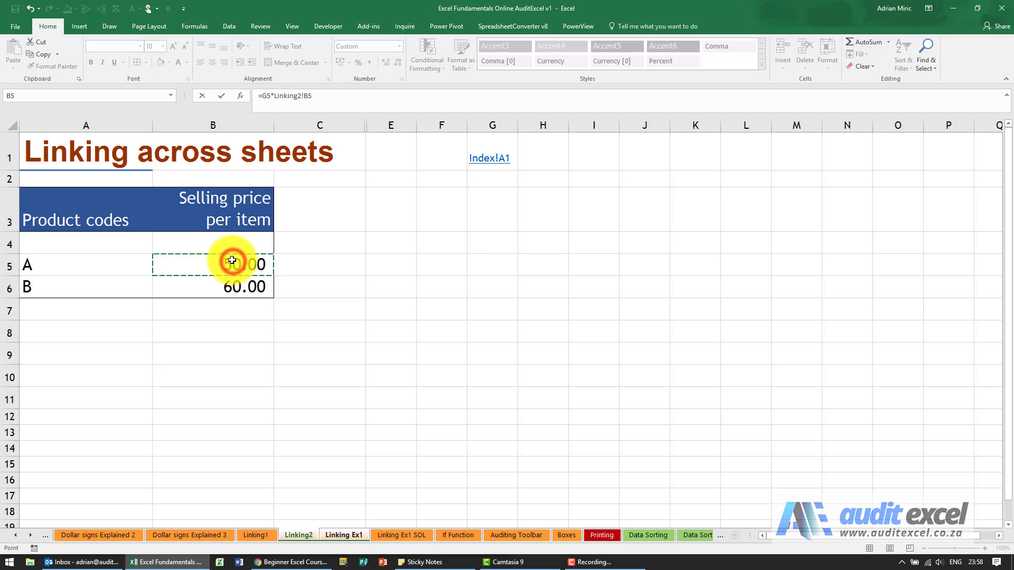
pyautogui.press('Return')
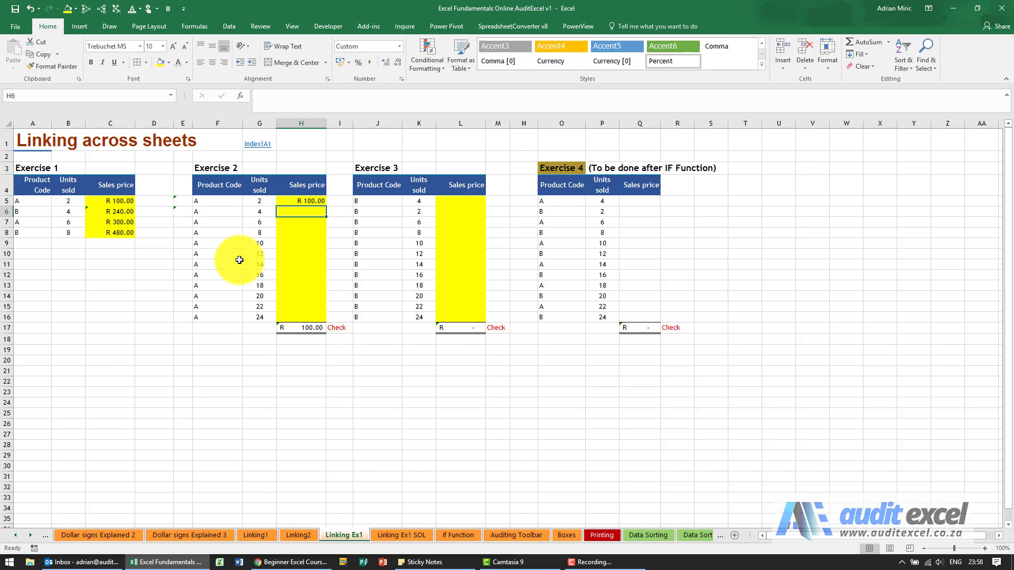
# Make the selling price reference in H5 absolute so the formula reads =G5*Linking2!$B$5
pyautogui.press('Up')
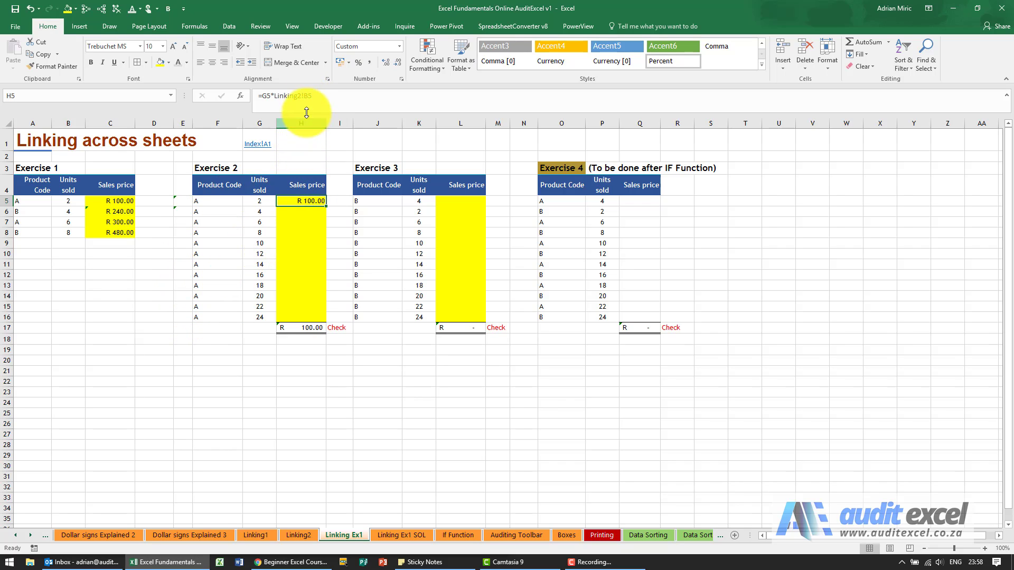
pyautogui.click(305, 95)
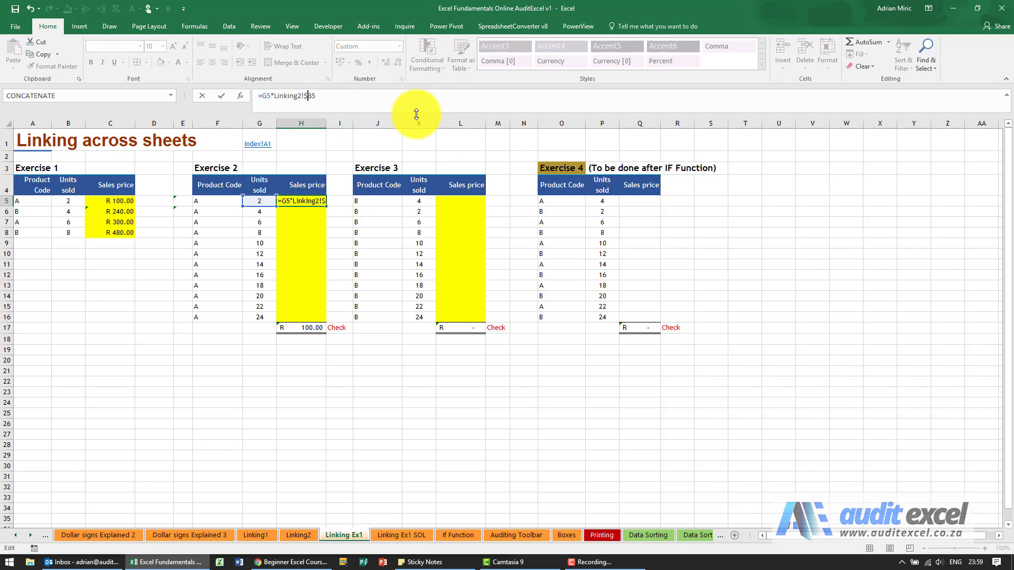
pyautogui.write('$')
pyautogui.click(313, 97)
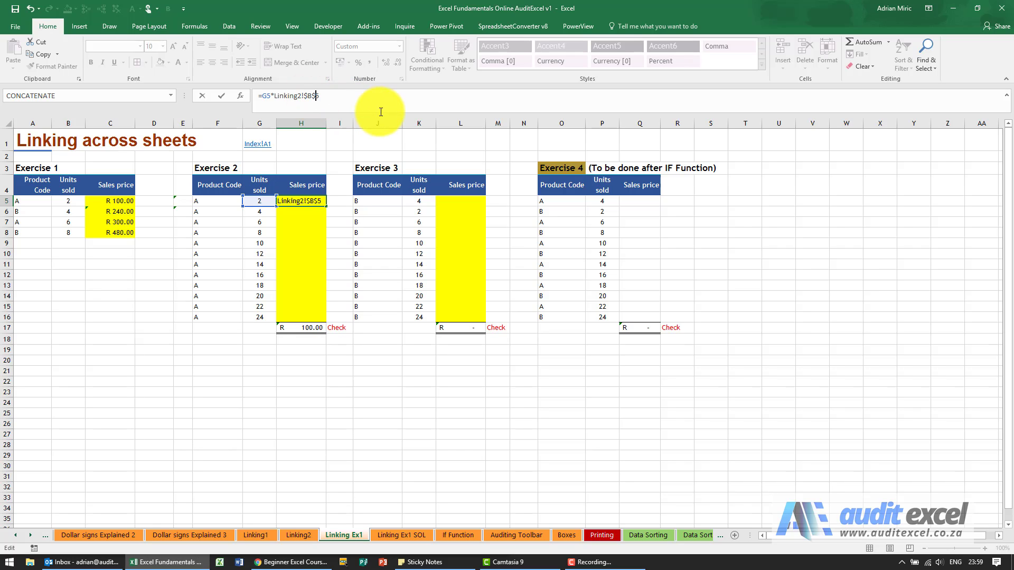
pyautogui.hotkey('ctrl', 'Return')
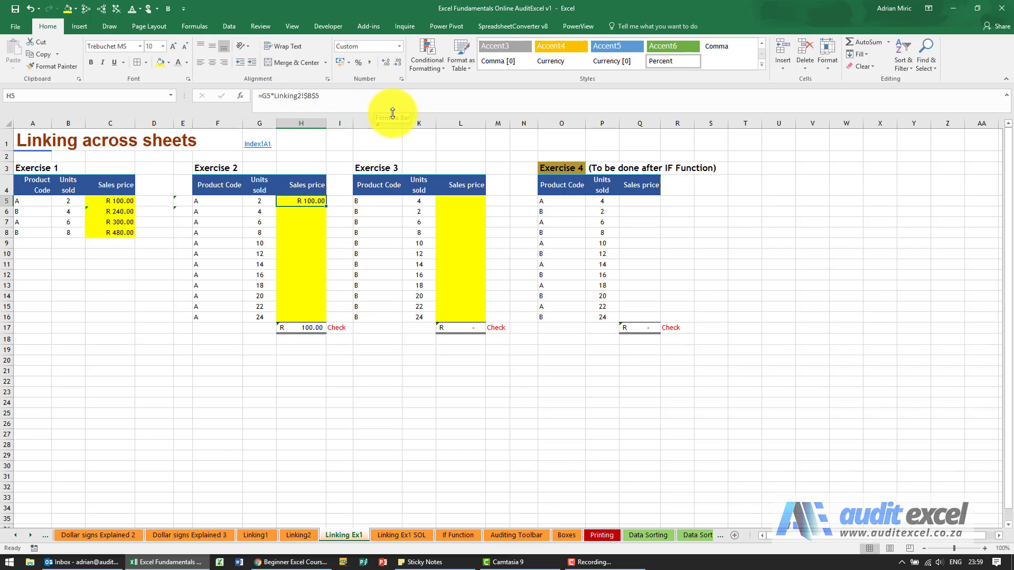
# Copy the H5 formula down through H16 and check the references in several of the copied cells
pyautogui.hotkey('ctrl', 'c')
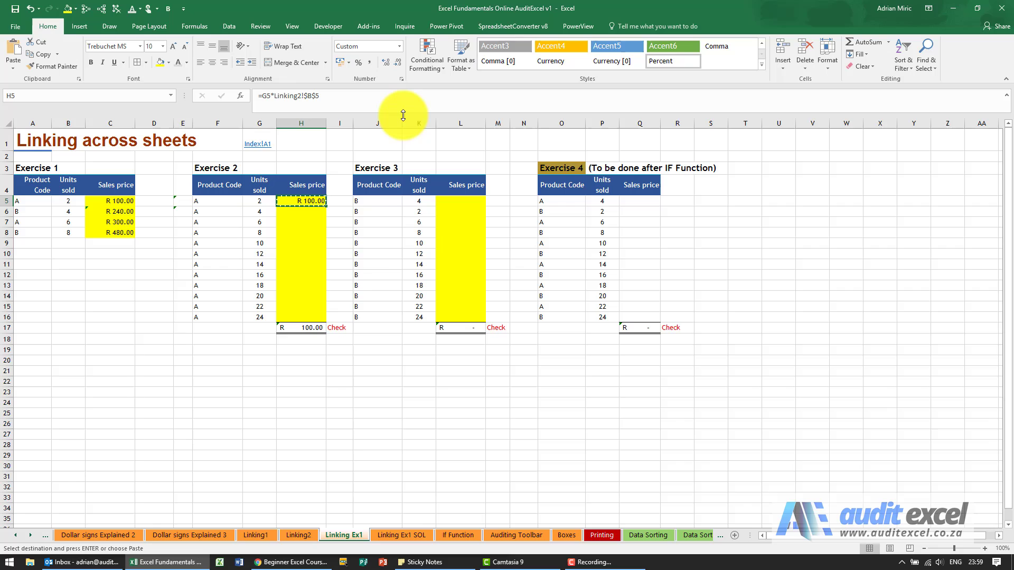
pyautogui.keyDown('shift'); pyautogui.click(312, 316); pyautogui.keyUp('shift')
pyautogui.hotkey('ctrl', 'v')
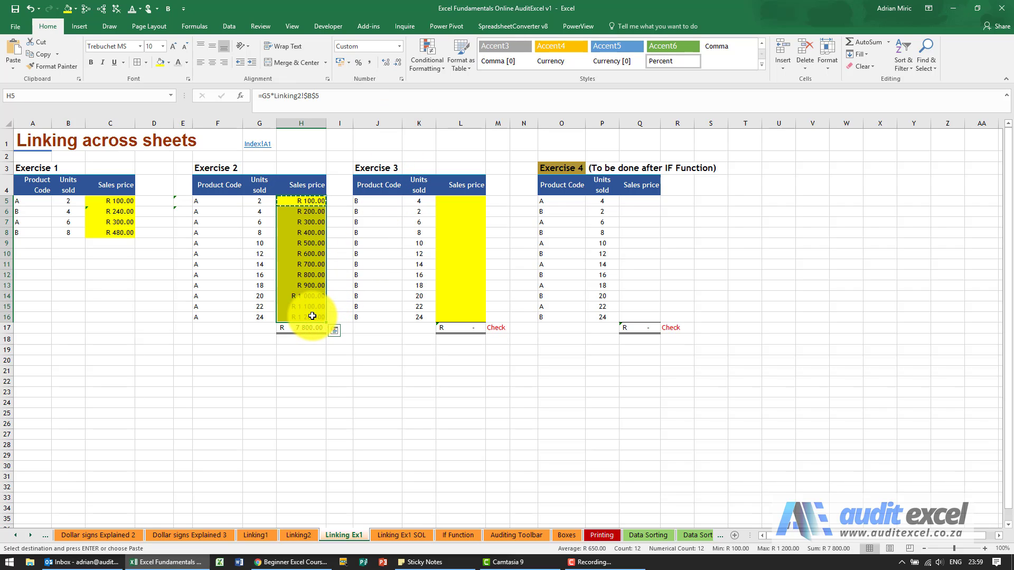
pyautogui.click(310, 211)
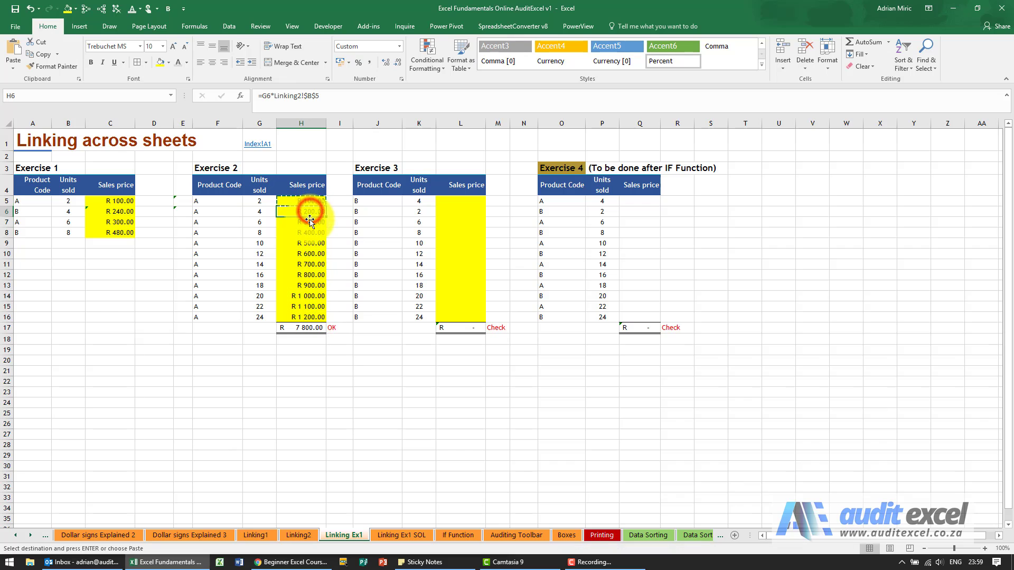
pyautogui.click(310, 221)
pyautogui.click(310, 231)
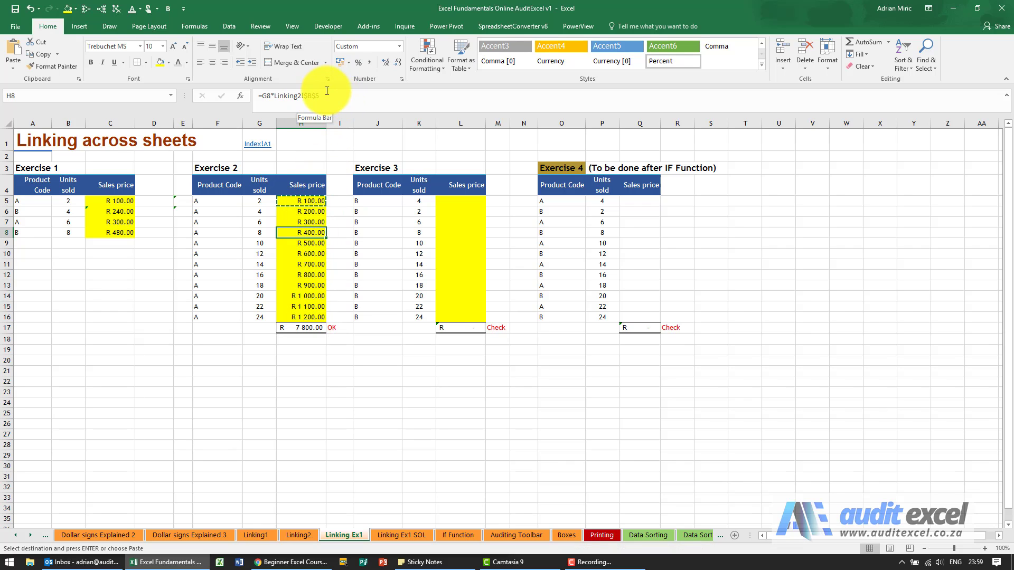
pyautogui.click(290, 272)
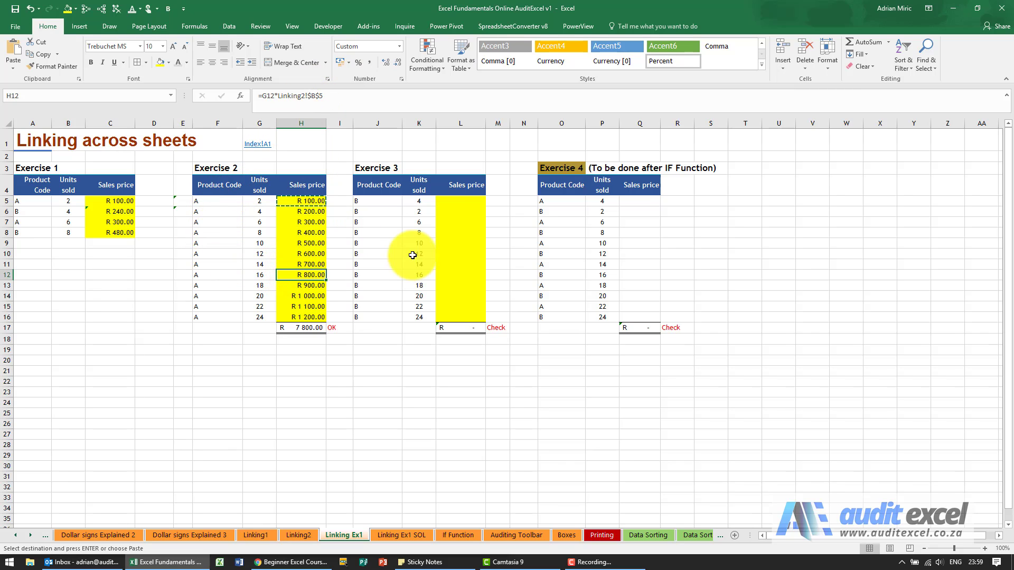
# Enter =K5*Linking2!B6 in L5 as the first sales price formula of Exercise 3
pyautogui.click(454, 199)
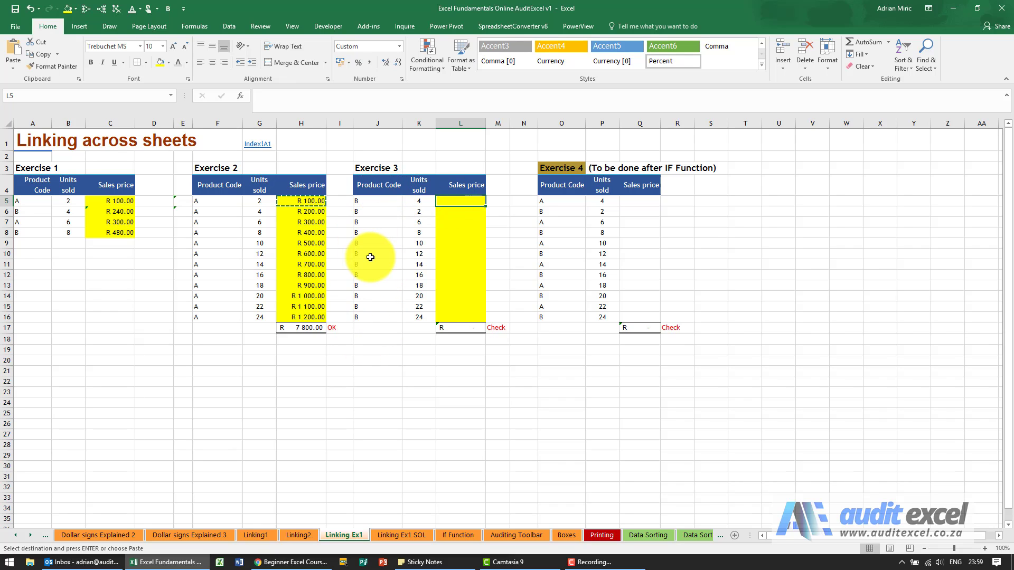
pyautogui.write('=')
pyautogui.click(419, 200)
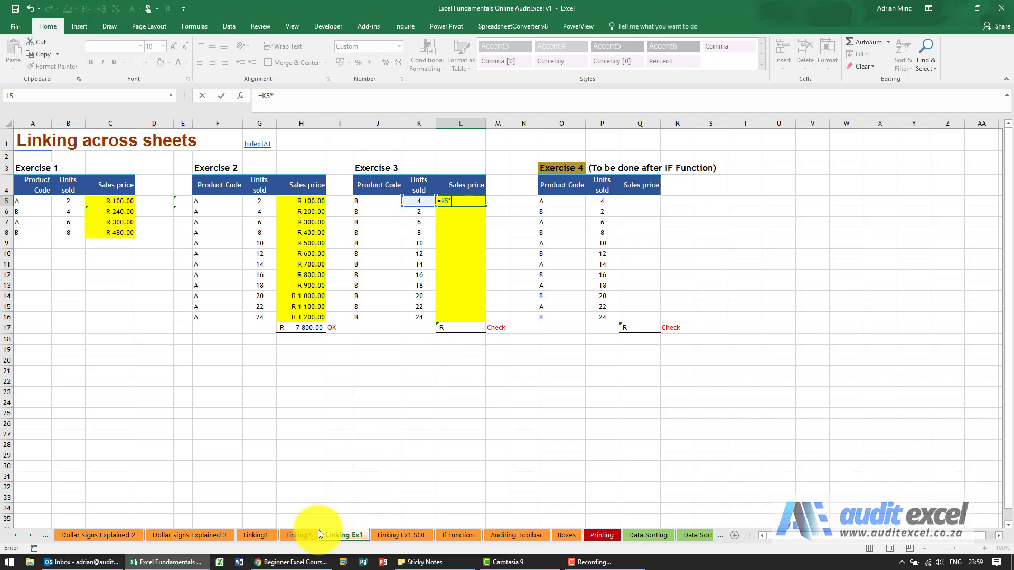
pyautogui.click(303, 537)
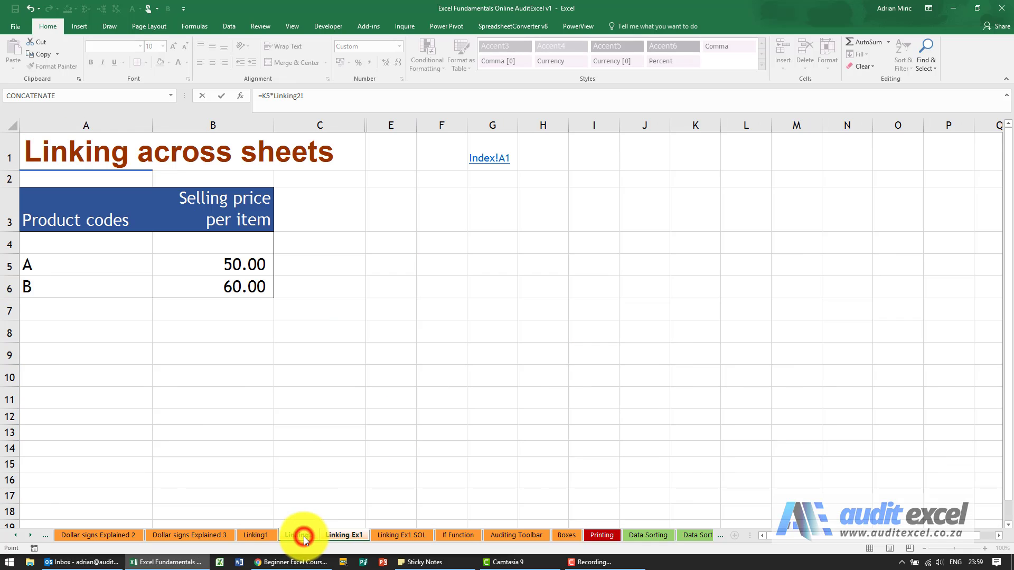
pyautogui.click(236, 285)
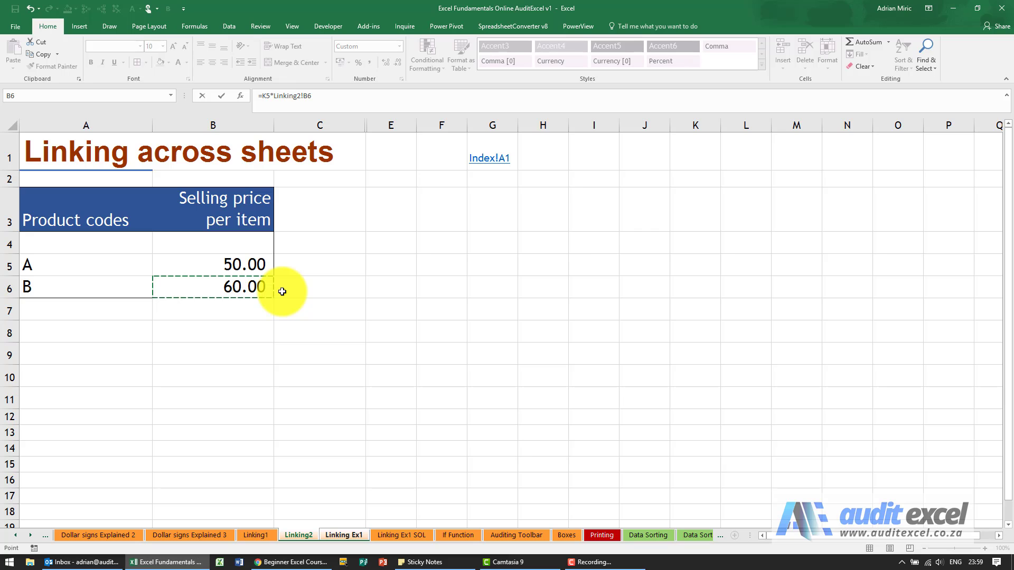
pyautogui.press('Return')
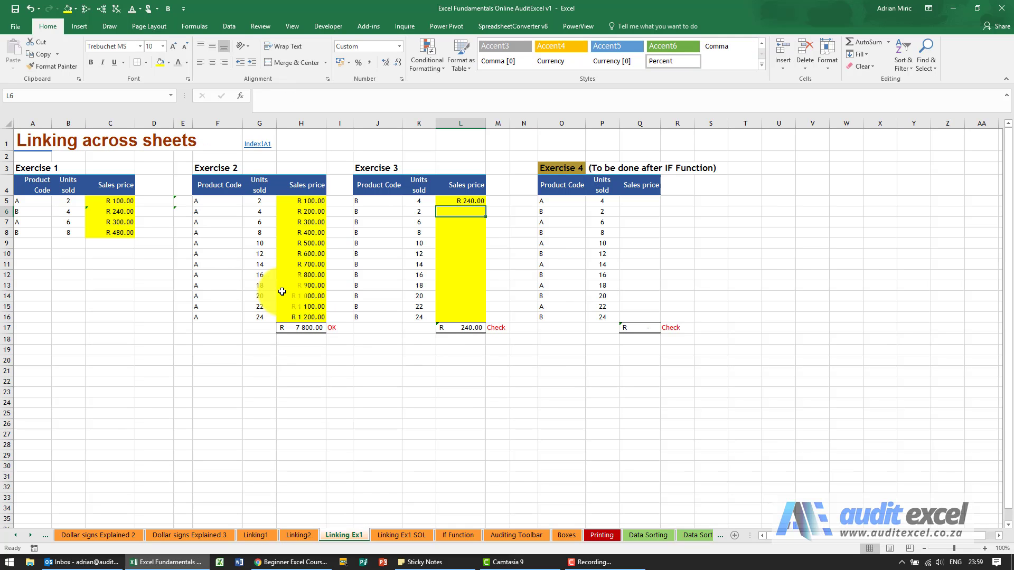
# Make the selling price reference in L5 absolute so the formula reads =K5*Linking2!$B$6
pyautogui.click(455, 200)
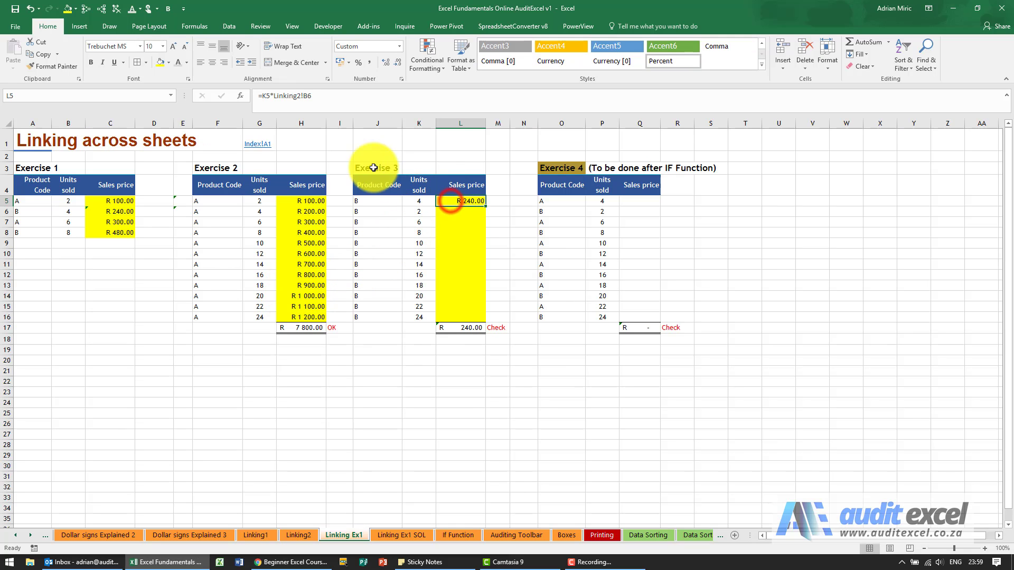
pyautogui.click(306, 100)
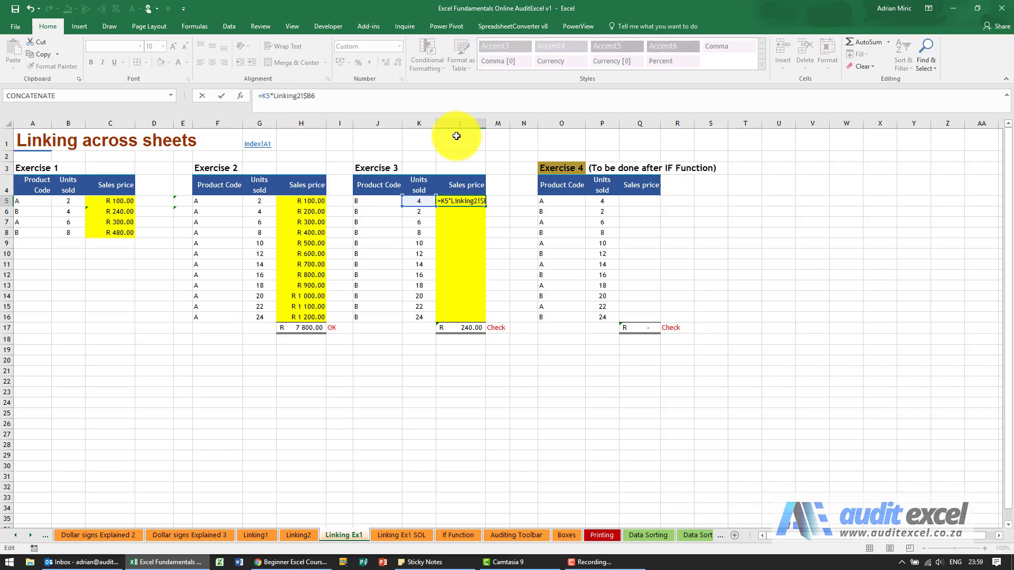
pyautogui.click(312, 95)
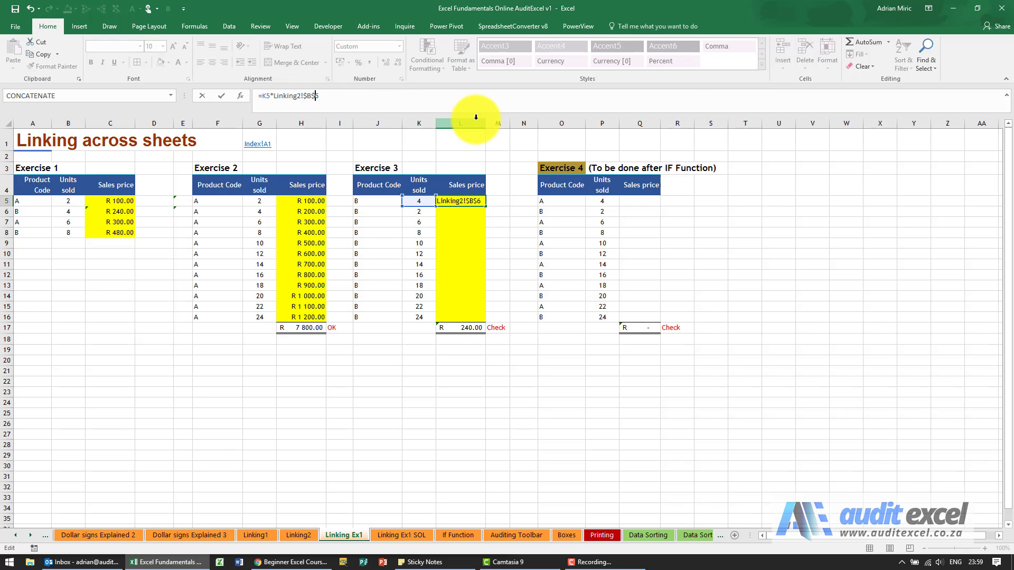
pyautogui.hotkey('ctrl', 'Return')
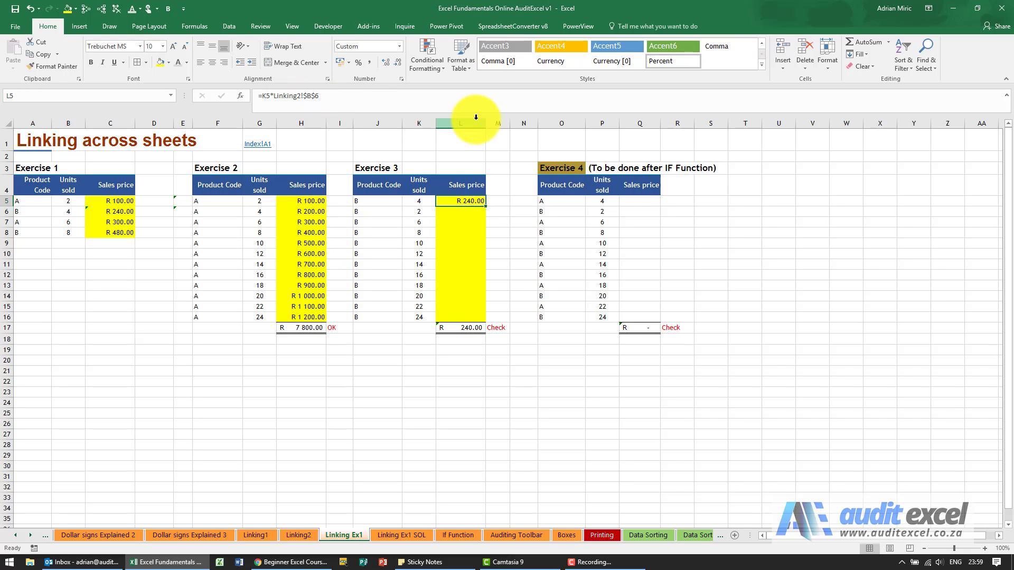
# Copy the L5 formula down through L16 and check the references in the copied cell L13
pyautogui.hotkey('ctrl', 'c')
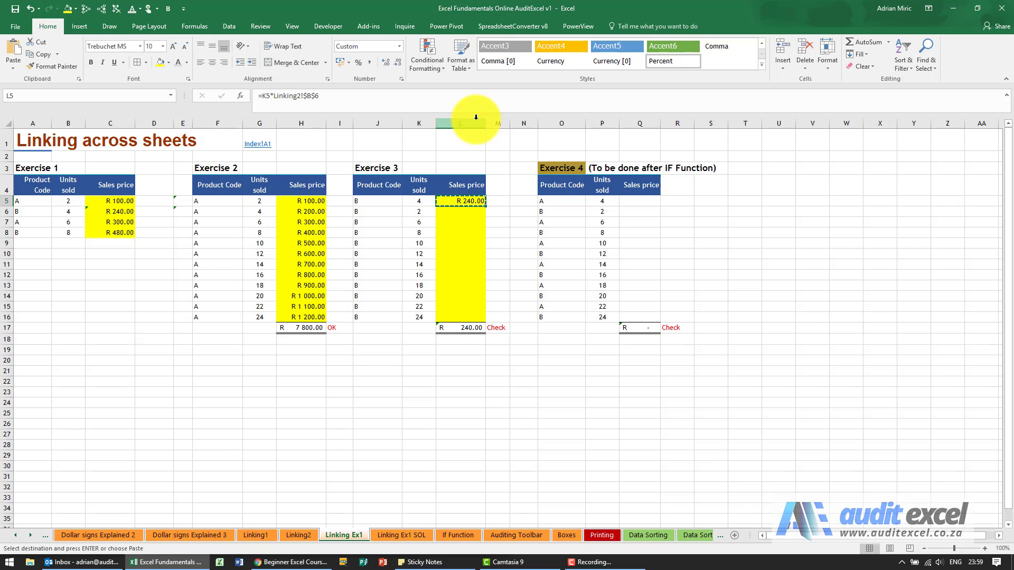
pyautogui.keyDown('shift'); pyautogui.click(466, 313); pyautogui.keyUp('shift')
pyautogui.hotkey('ctrl', 'v')
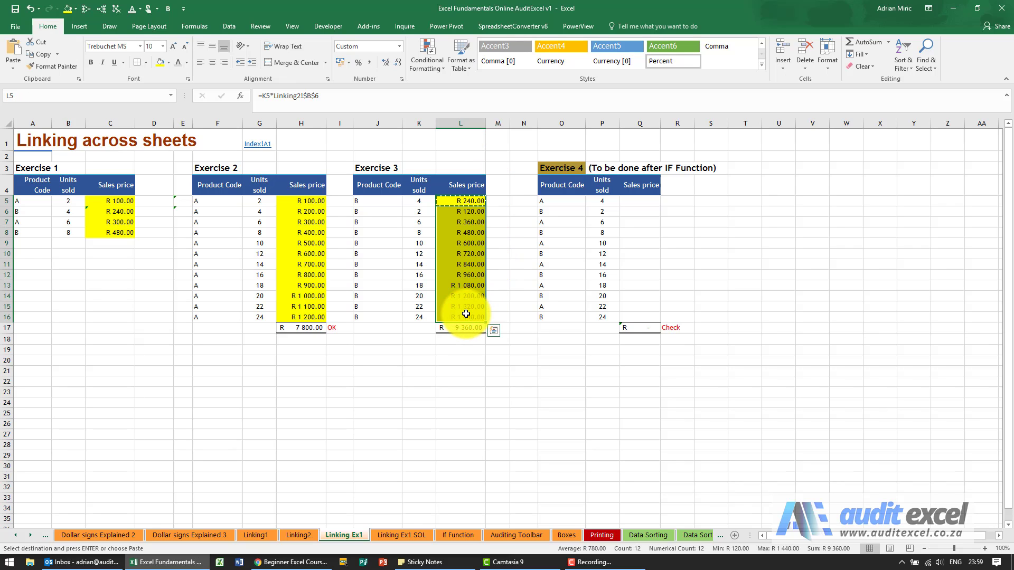
pyautogui.click(458, 285)
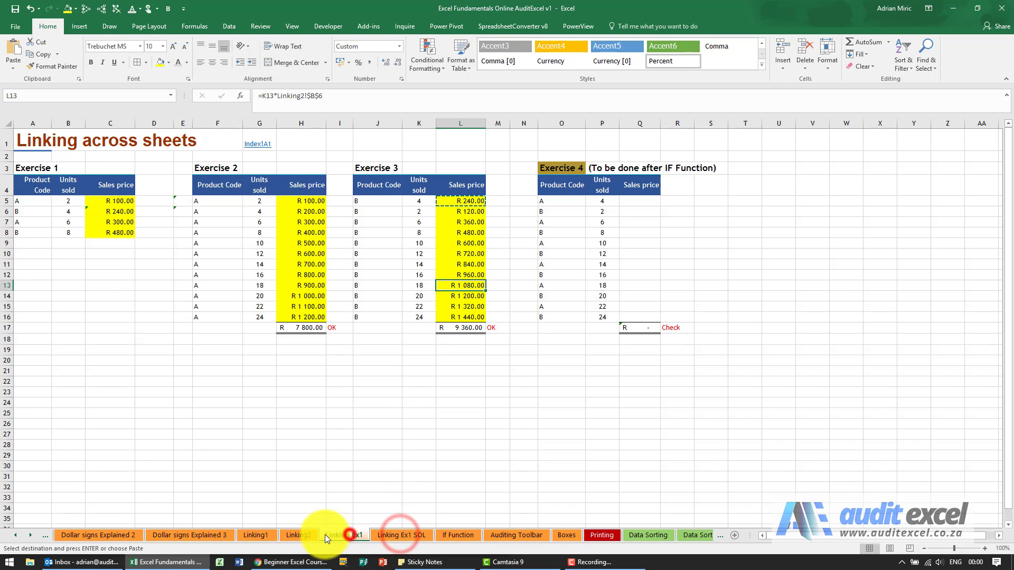
# Review the selling prices on Linking2 and enter =IF(O5="A",Linking2!$B$5,Linking2!$B$6) in Q5 of Exercise 4 on Linking Ex1
pyautogui.click(302, 534)
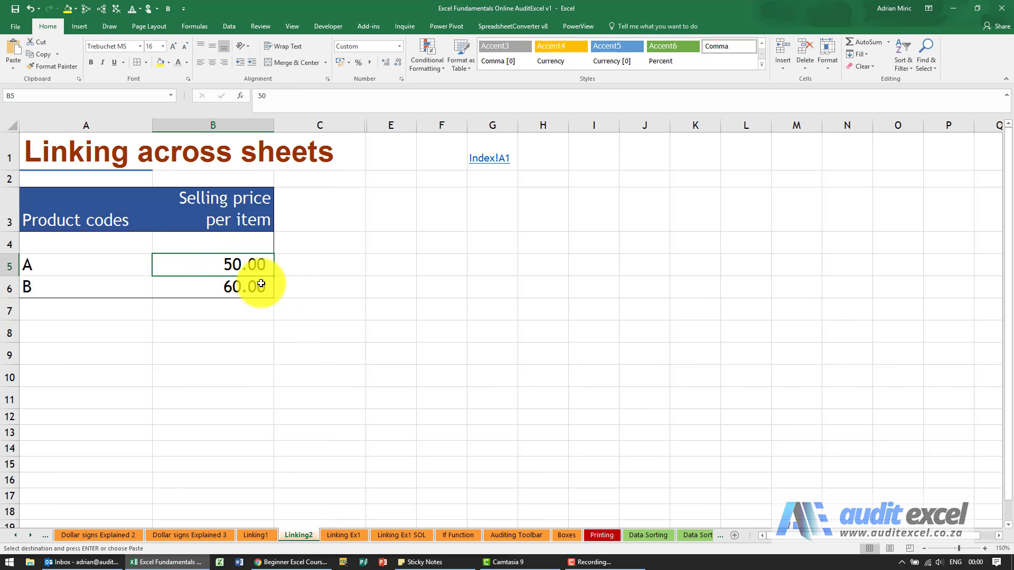
pyautogui.click(346, 532)
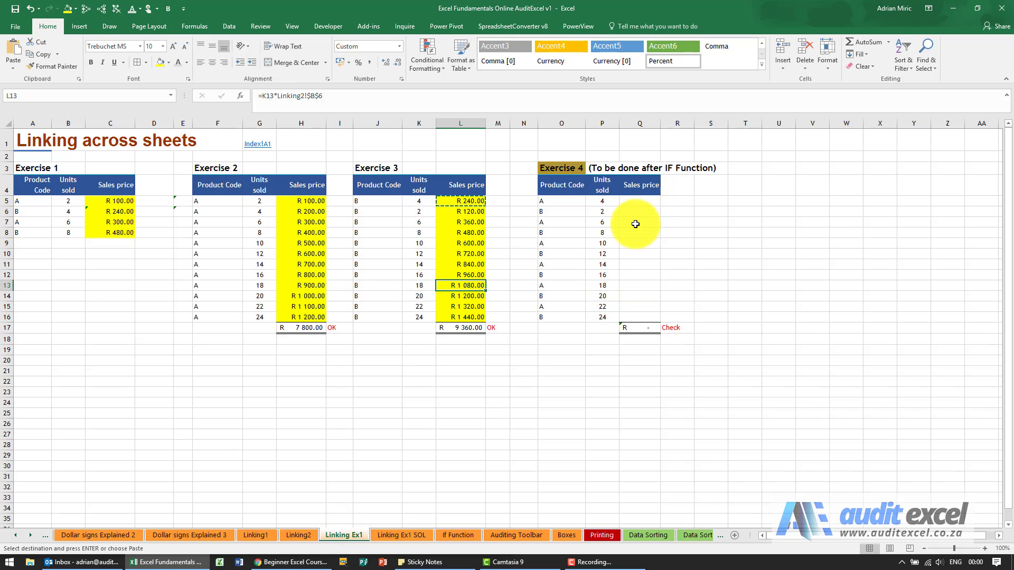
pyautogui.click(641, 201)
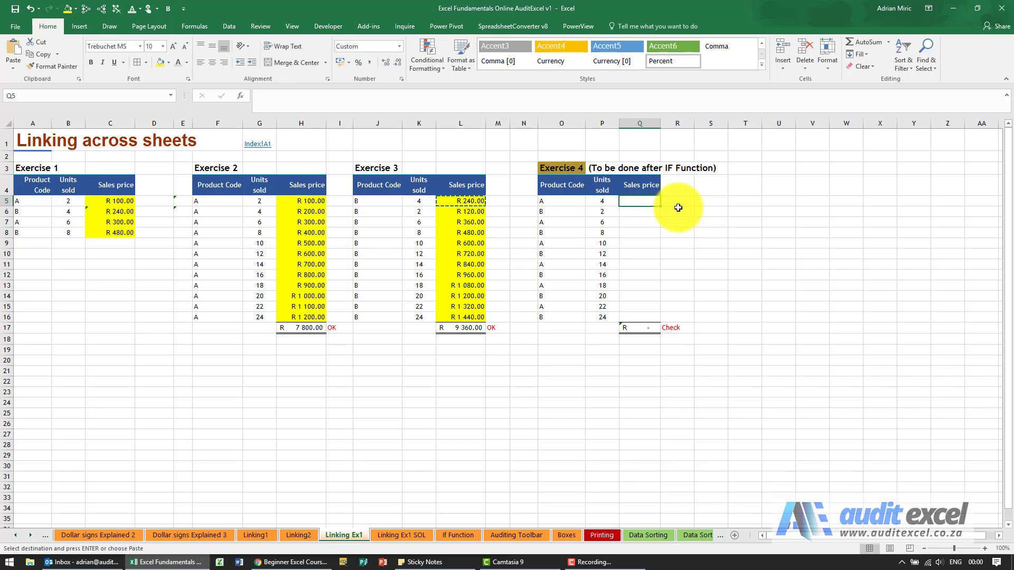
pyautogui.write('=if')
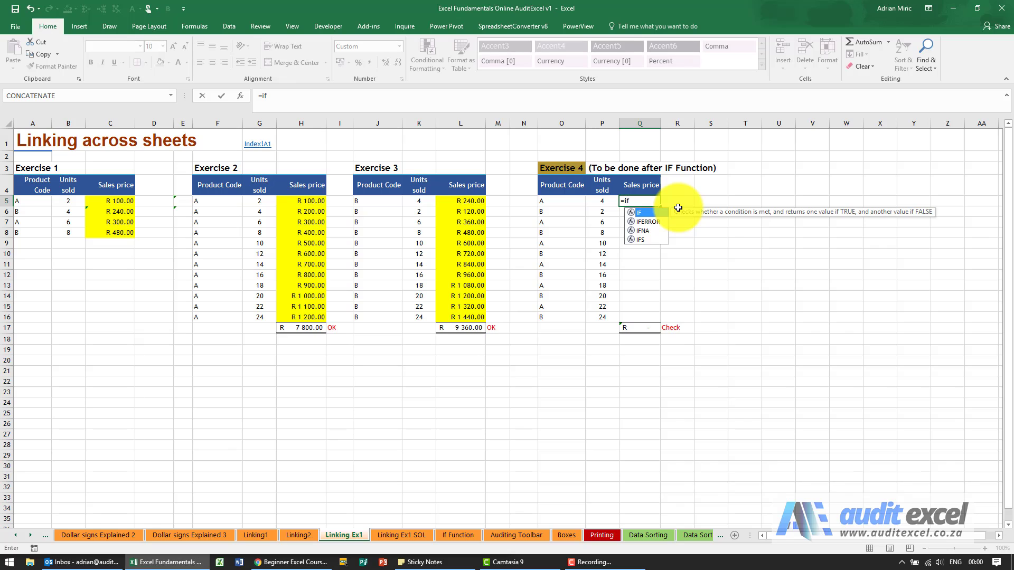
pyautogui.write('(')
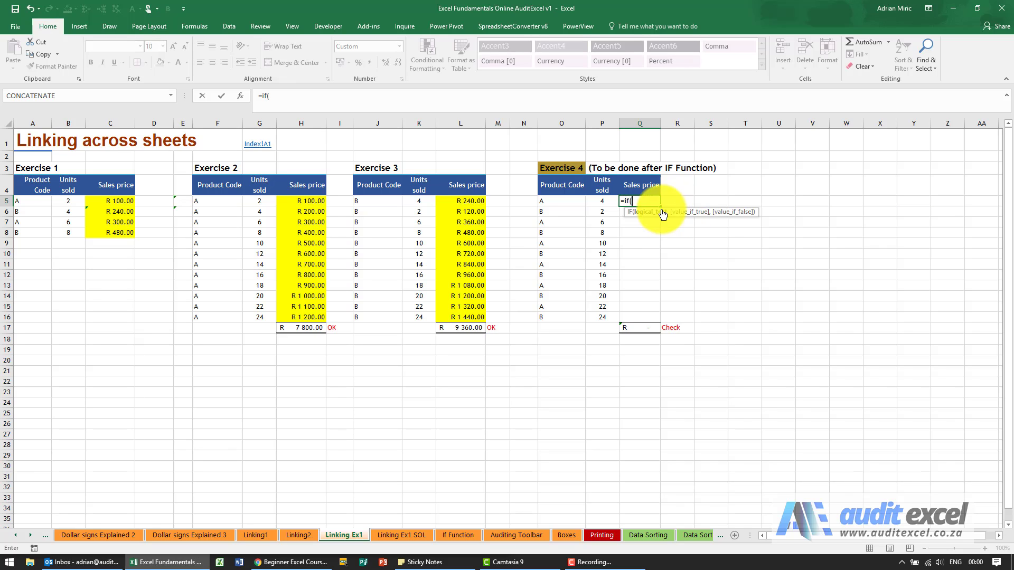
pyautogui.click(554, 203)
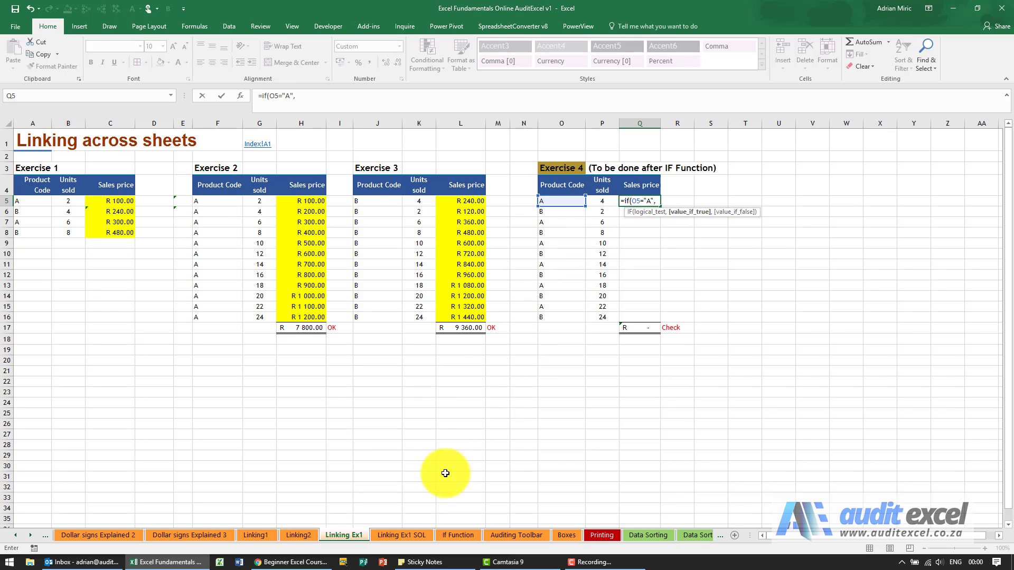
pyautogui.click(295, 535)
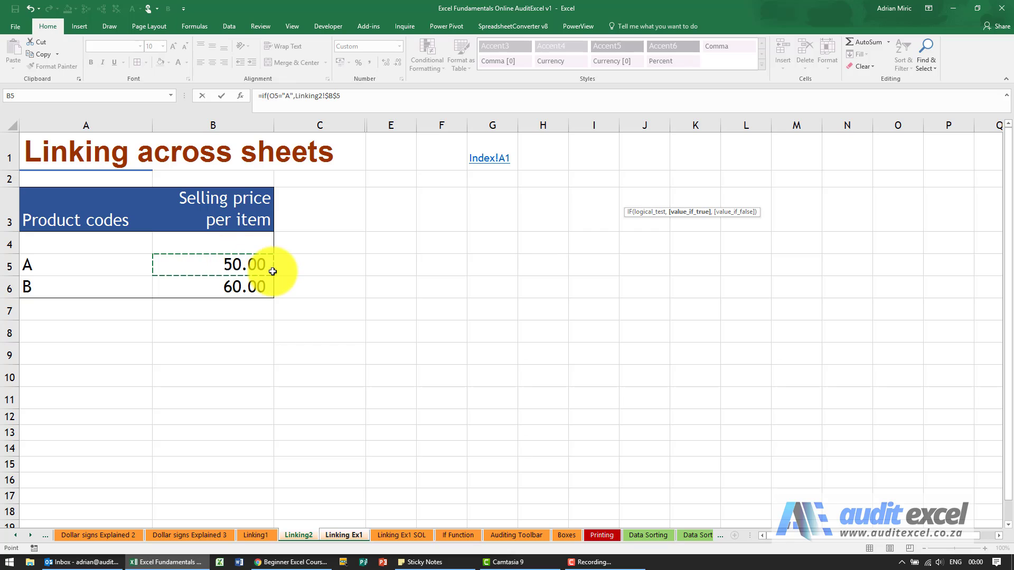
pyautogui.write(',Linking2!B6')
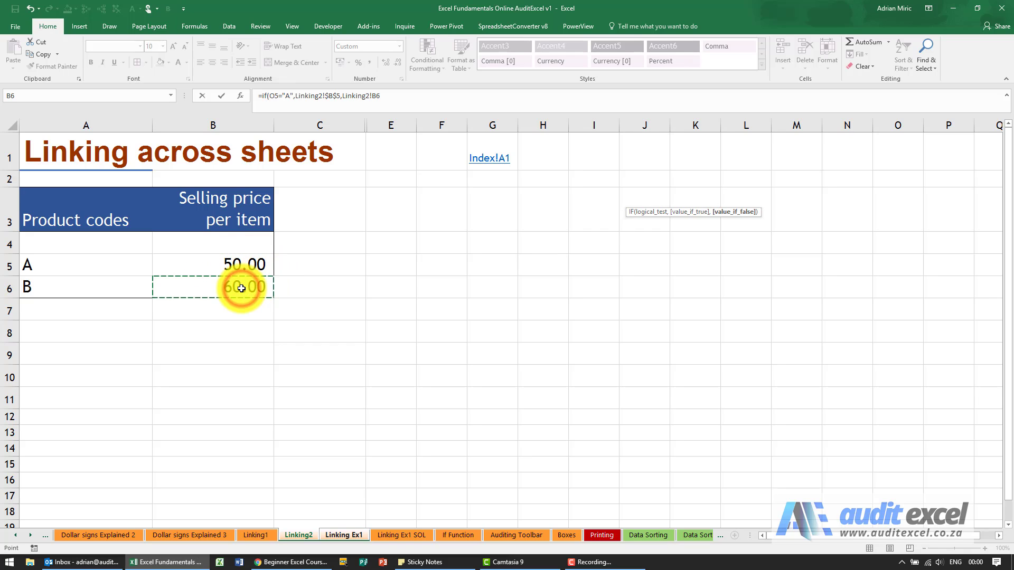
pyautogui.press('F4')
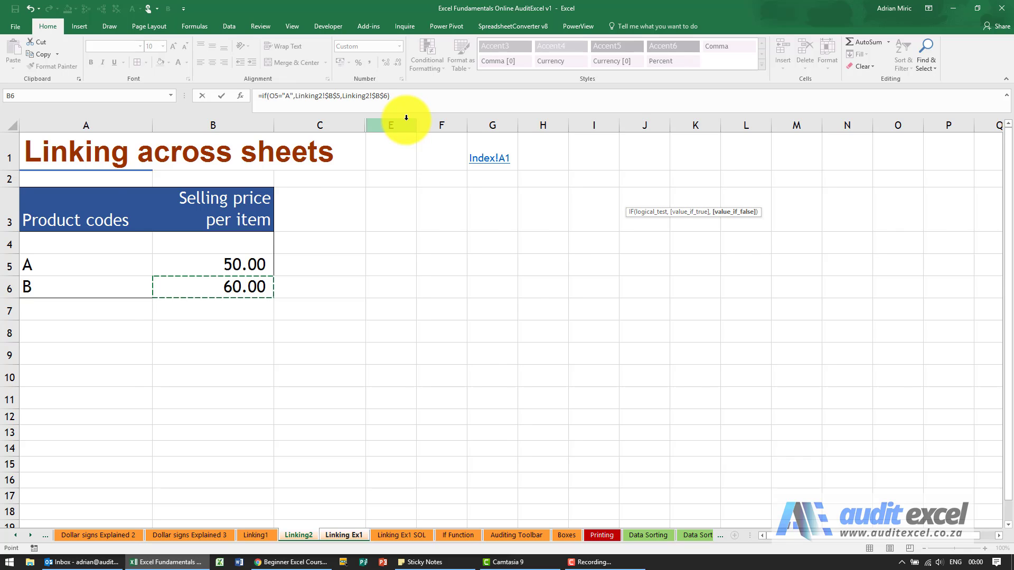
pyautogui.hotkey('ctrl', 'Return')
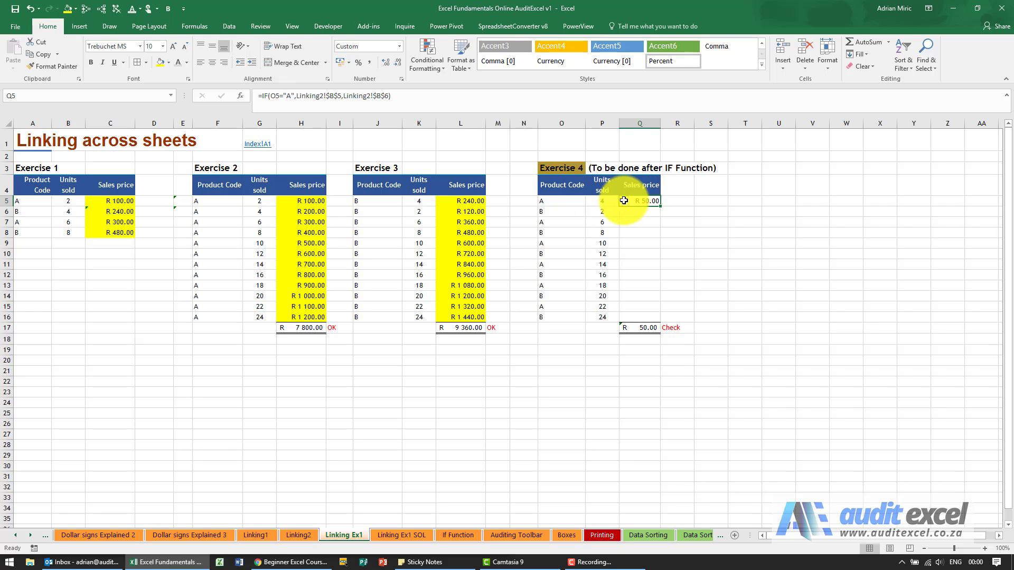
# Fill the Q5 IF formula down through Q9 as a trial and inspect the copied formula in Q6
pyautogui.moveTo(660, 206); pyautogui.dragTo(649, 246)
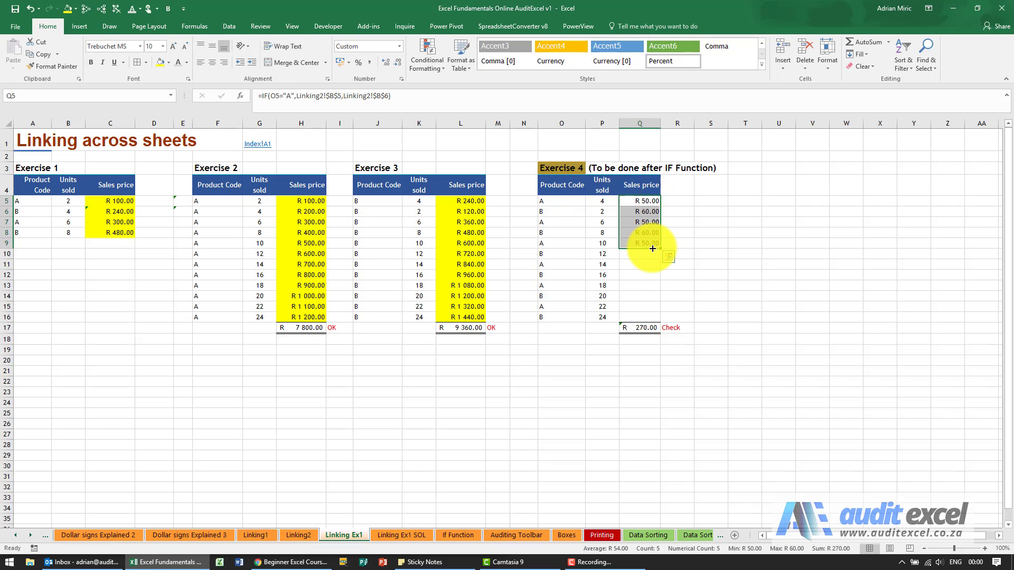
pyautogui.click(650, 211)
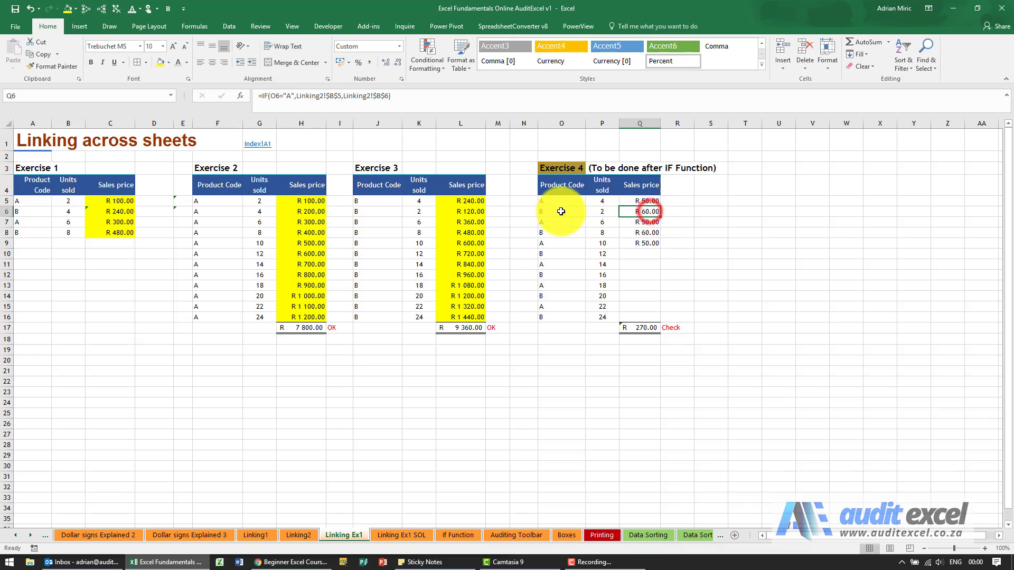
# Multiply the IF result in Q5 by the units sold so the formula reads =IF(O5="A",Linking2!$B$5,Linking2!$B$6)*P5
pyautogui.click(639, 201)
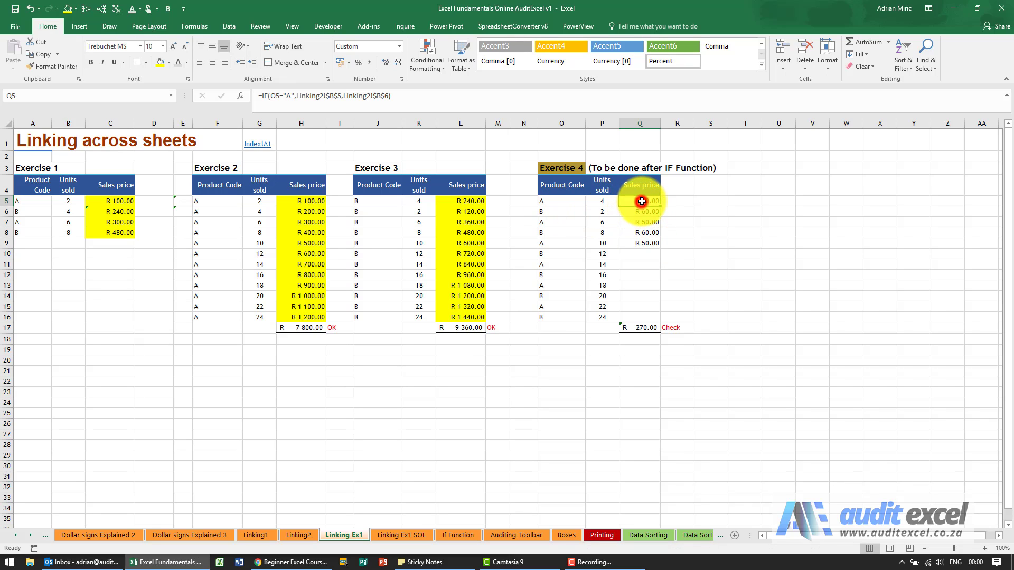
pyautogui.click(456, 96)
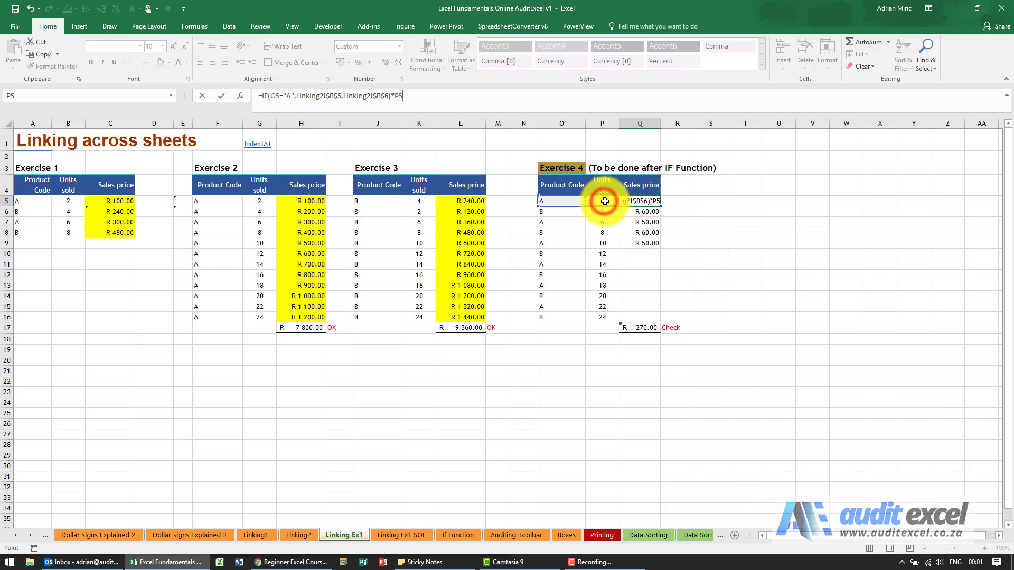
pyautogui.hotkey('ctrl', 'Return')
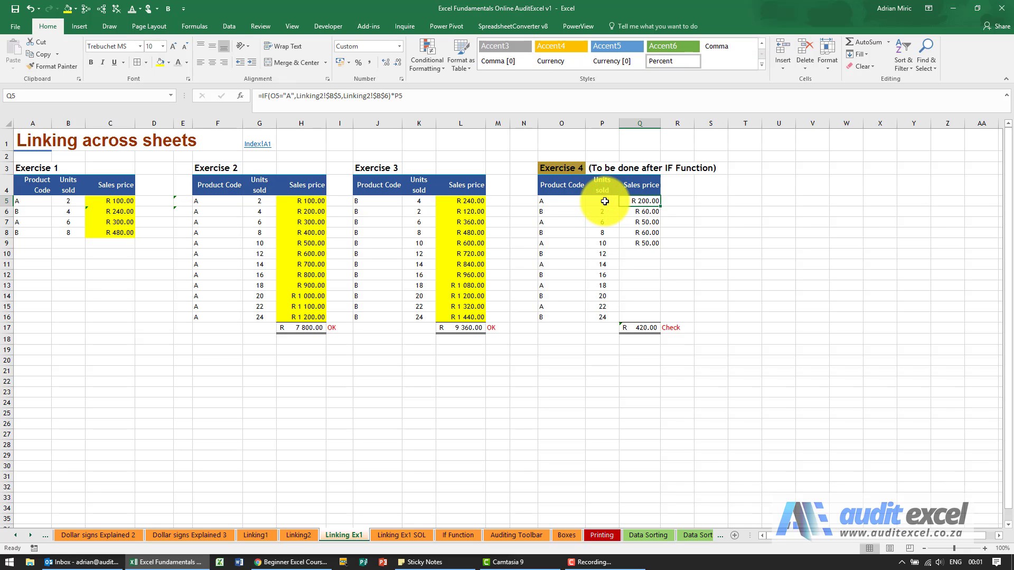
# Copy the completed Q5 formula down through Q16 and check the references in Q6
pyautogui.hotkey('ctrl', 'c')
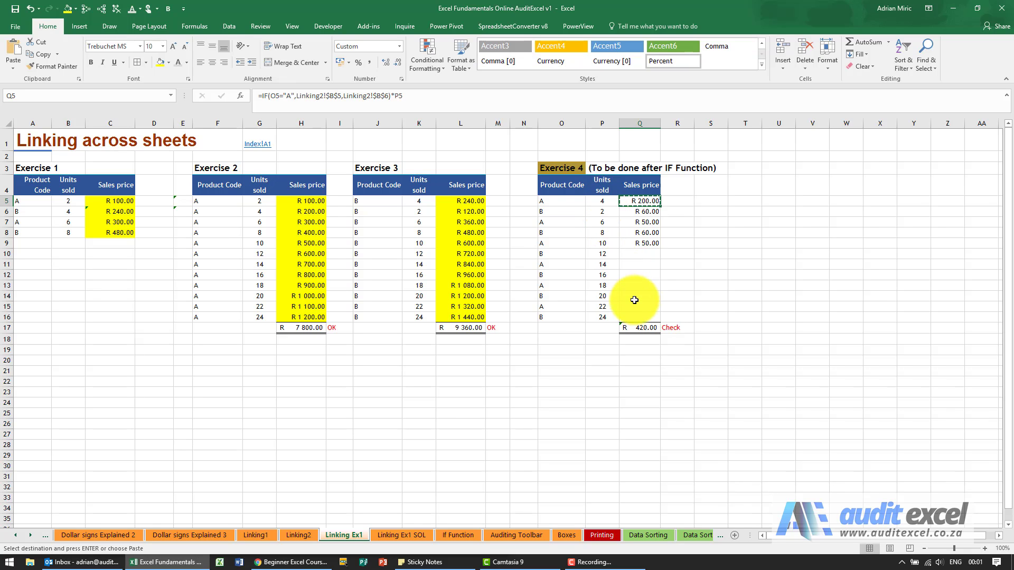
pyautogui.keyDown('shift'); pyautogui.click(639, 315); pyautogui.keyUp('shift')
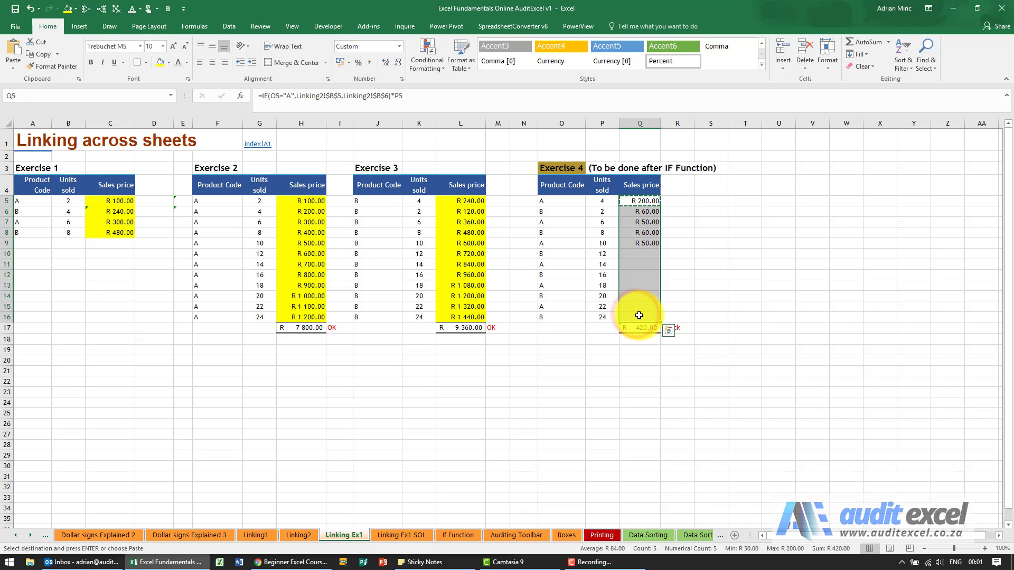
pyautogui.hotkey('ctrl', 'v')
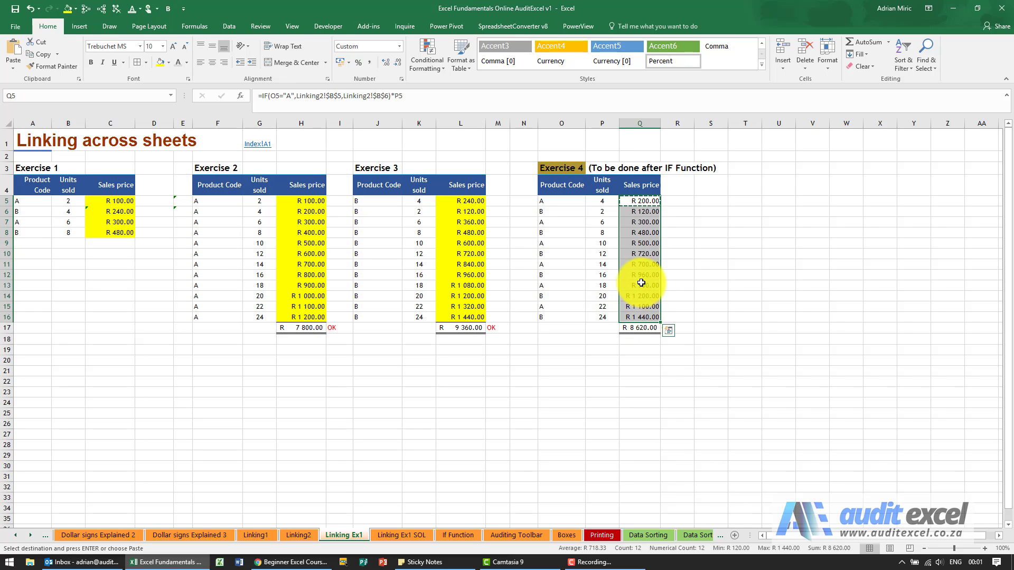
pyautogui.click(646, 211)
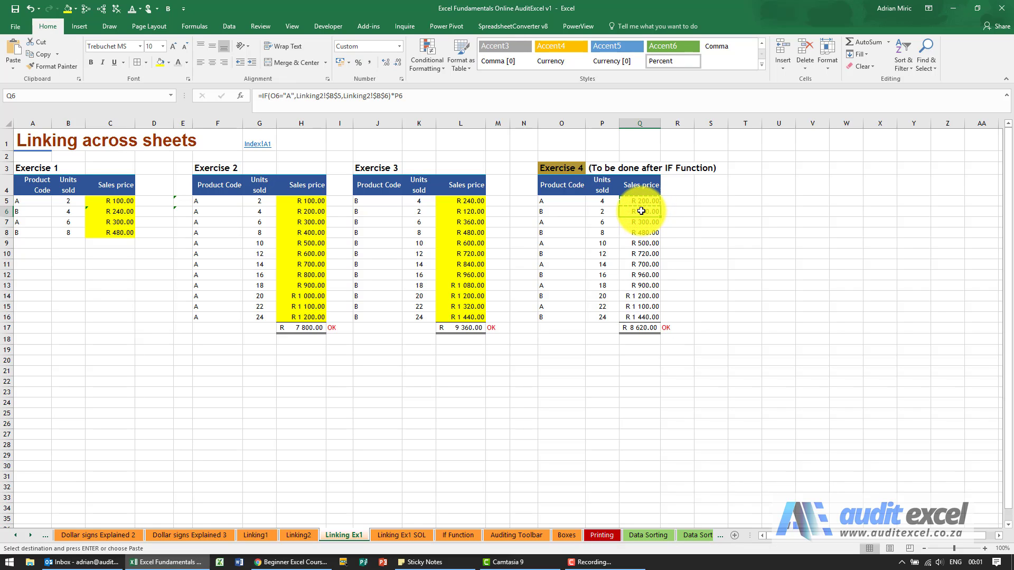
# Test the Exercise 4 formula by changing the product code in O6 to A and setting it back to B
pyautogui.click(559, 214)
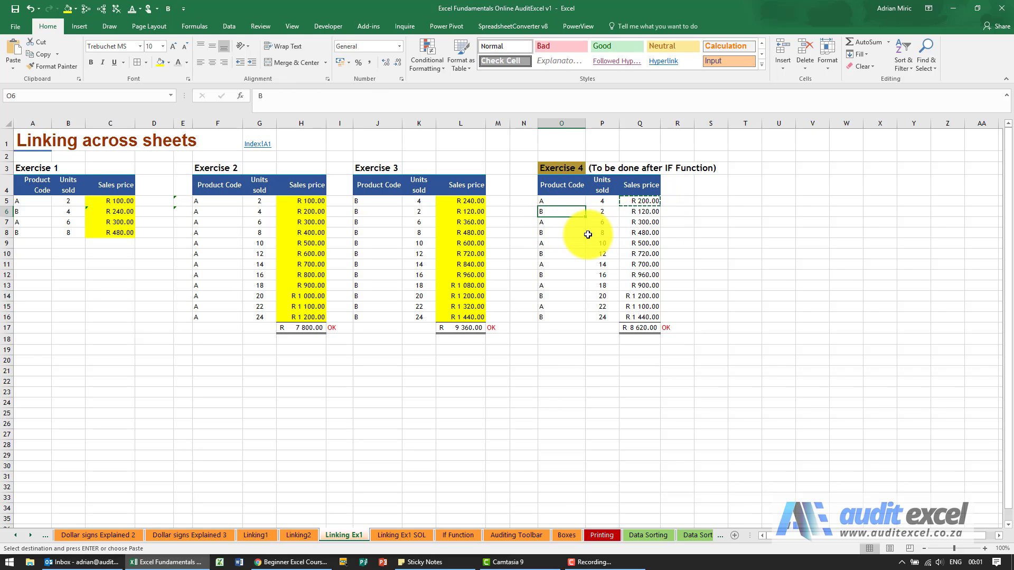
pyautogui.write('A')
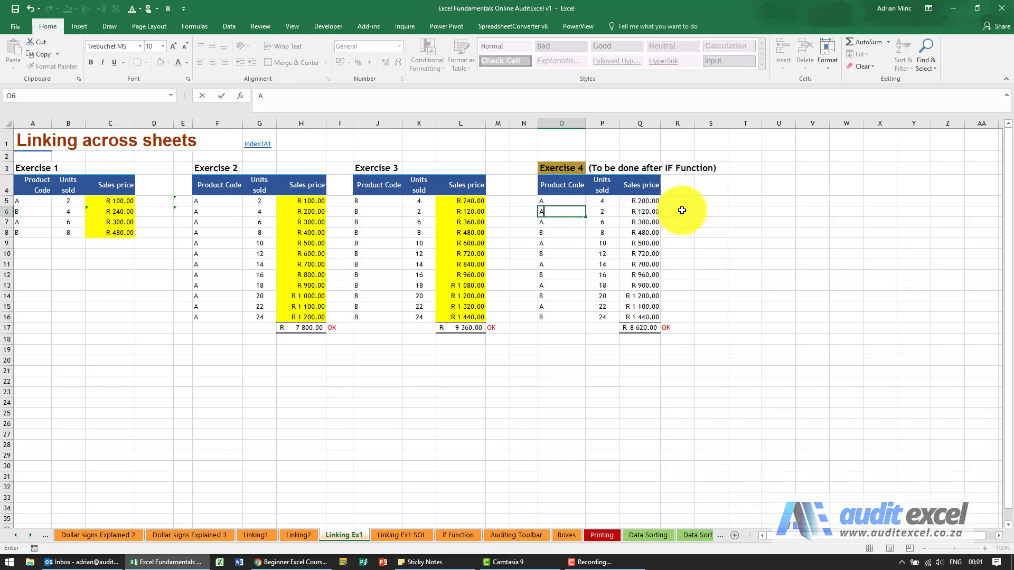
pyautogui.press('Return')
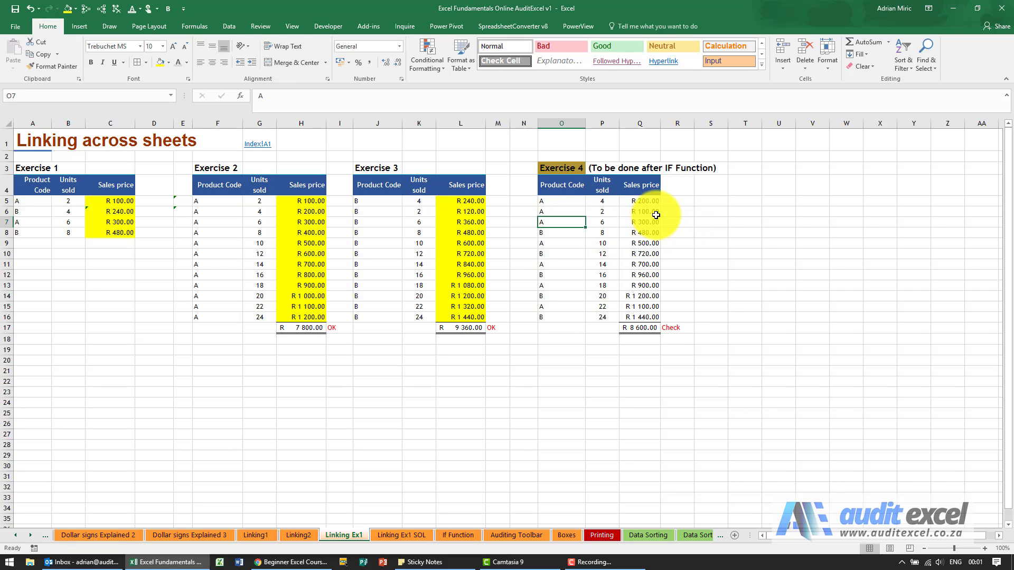
pyautogui.click(553, 212)
pyautogui.write('B')
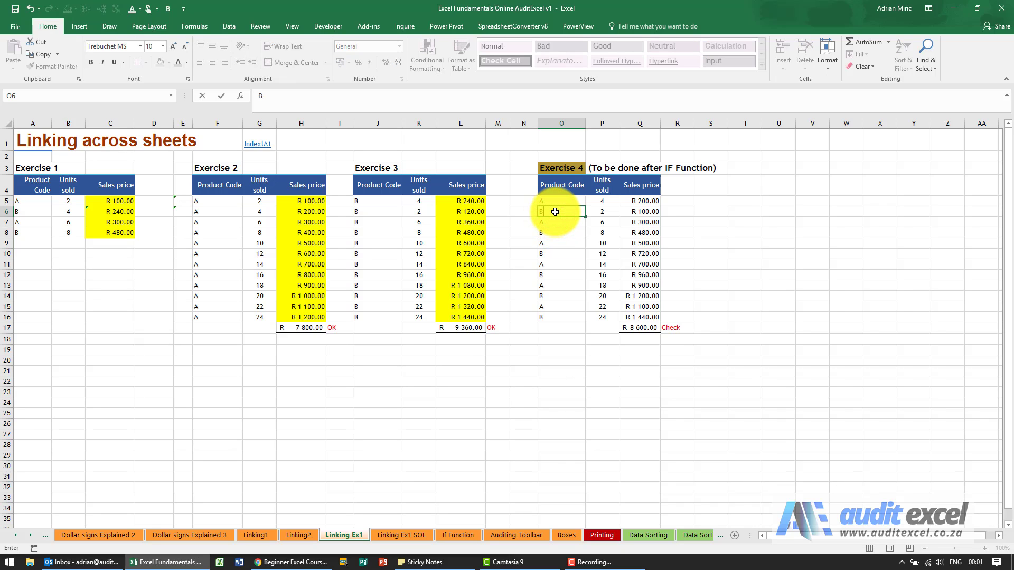
pyautogui.press('Return')
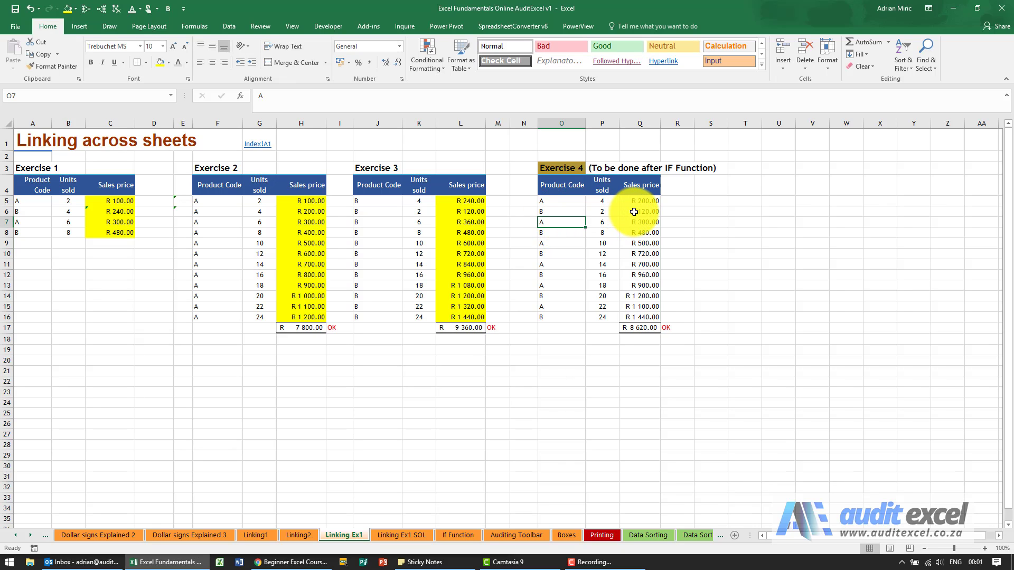